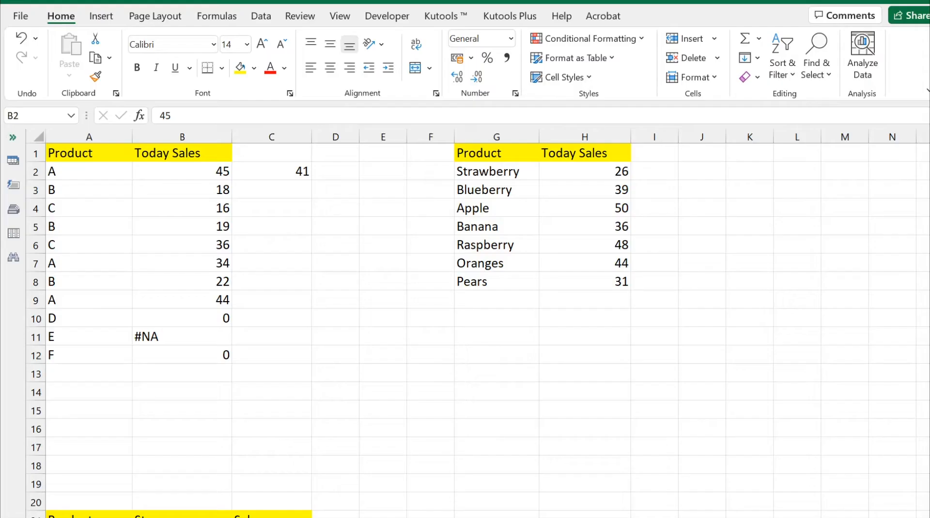
Step: Clear the existing result from cell C2 beside the first product sales table
key("ctrl+shift+Down")
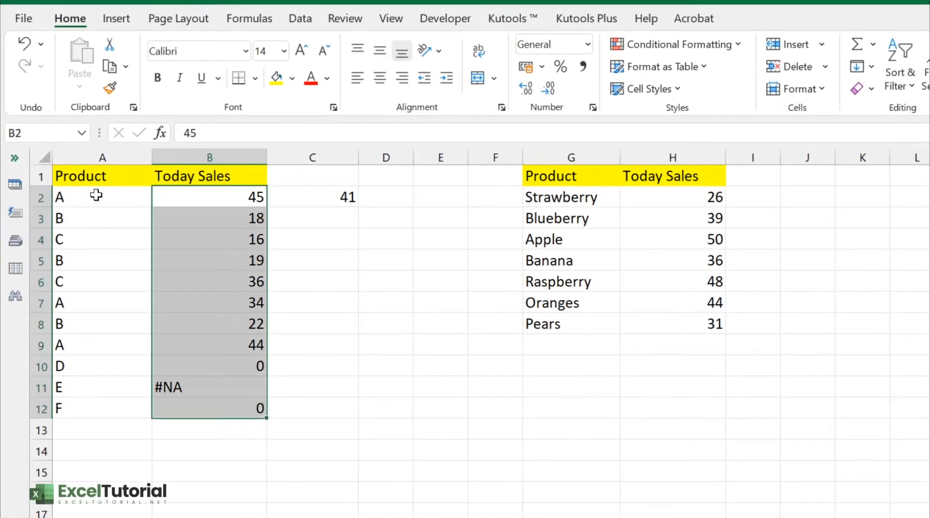
left_click(96, 194)
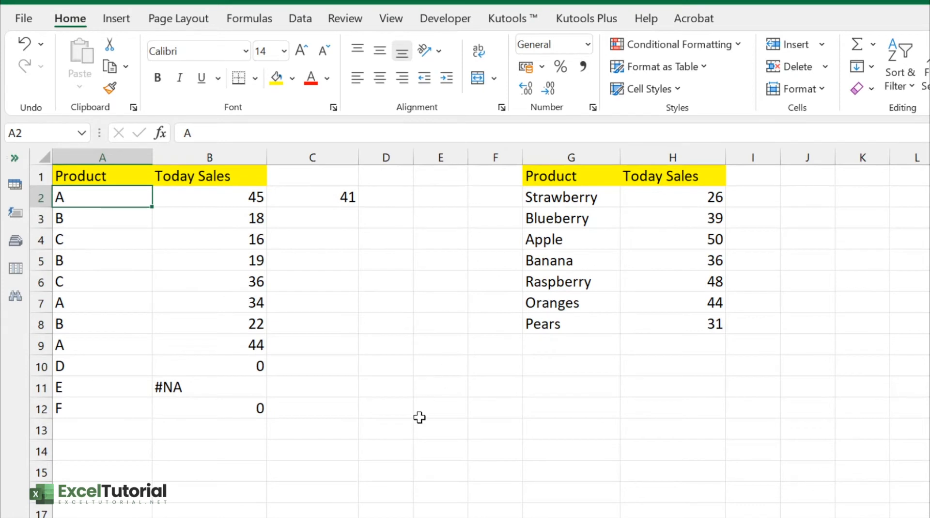
left_click(341, 194)
Step: Examine the sheet's tables and the first table's Today Sales column, including the zero and #NA entries in B10:B12
scroll(173, 221, "down", 1)
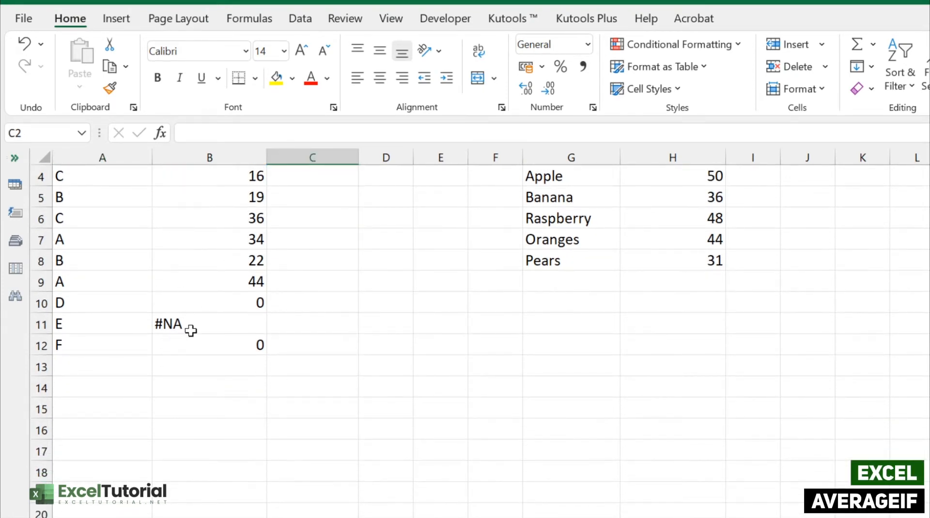
scroll(191, 330, "down", 4)
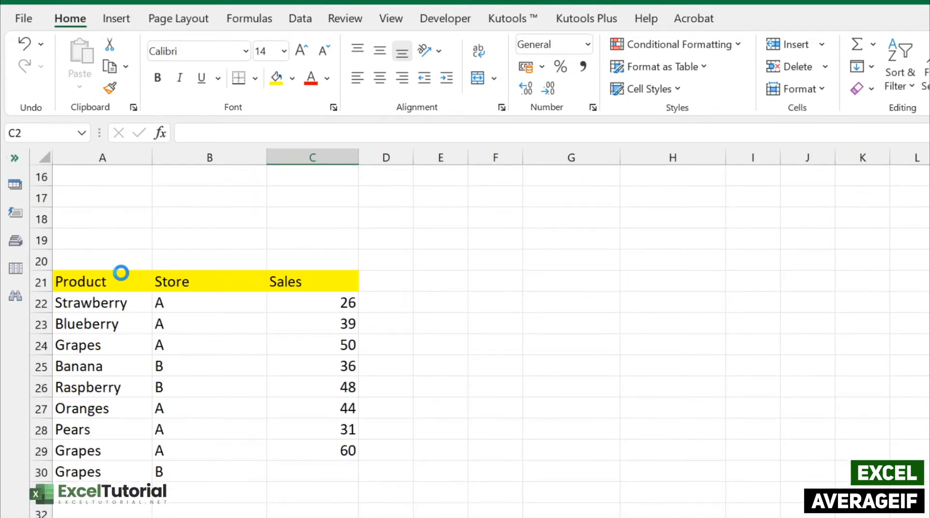
scroll(150, 359, "up", 5)
left_click(108, 201)
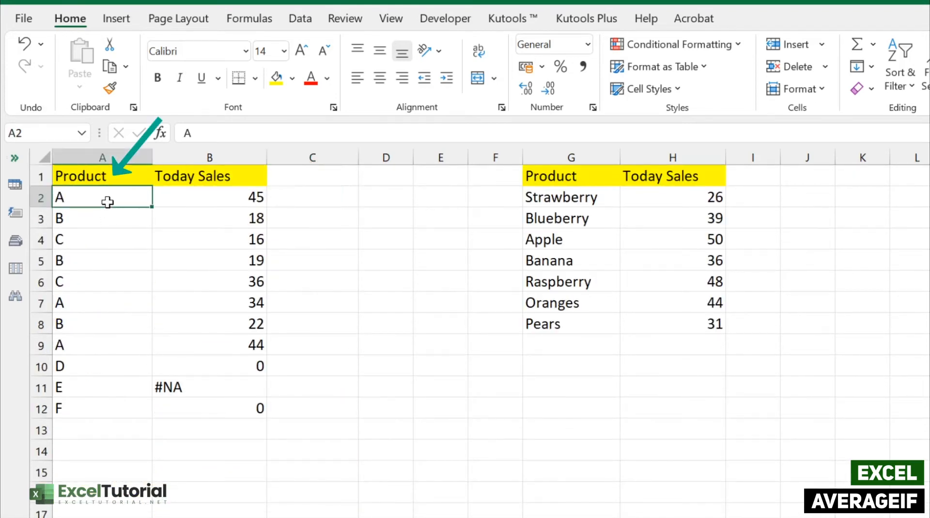
left_click(225, 198)
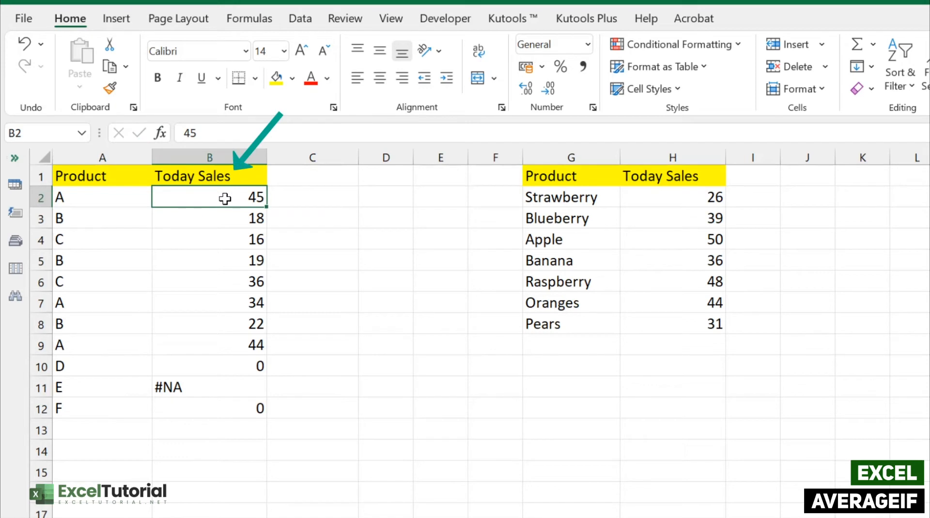
left_click(190, 391)
left_click(220, 364)
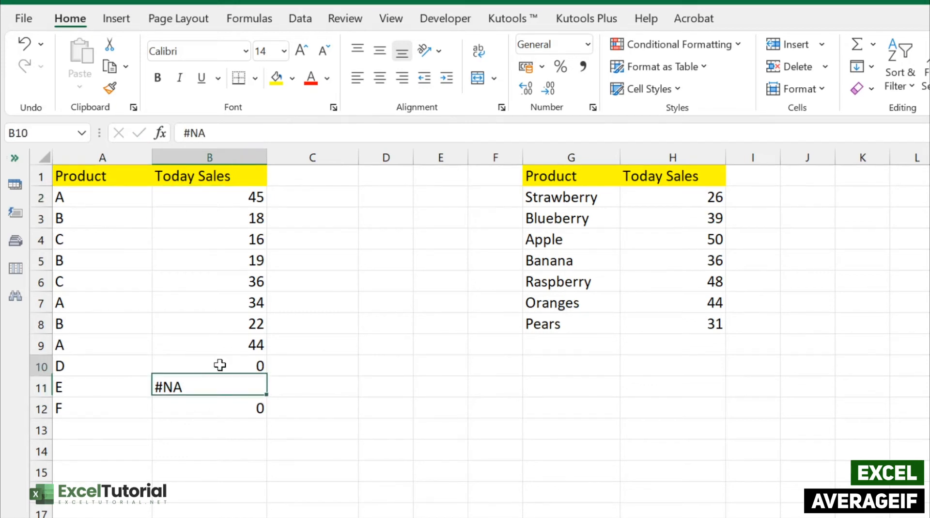
left_click(214, 384)
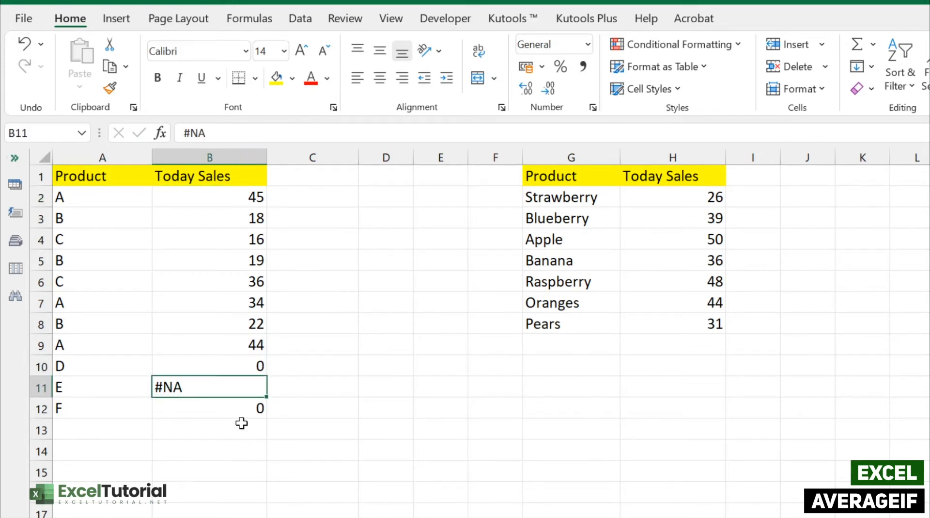
left_click(241, 409)
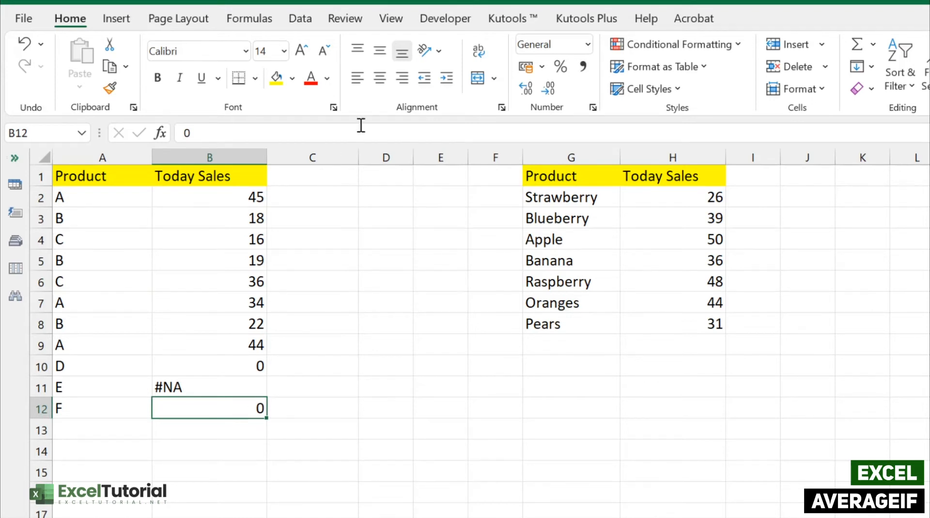
left_click(327, 201)
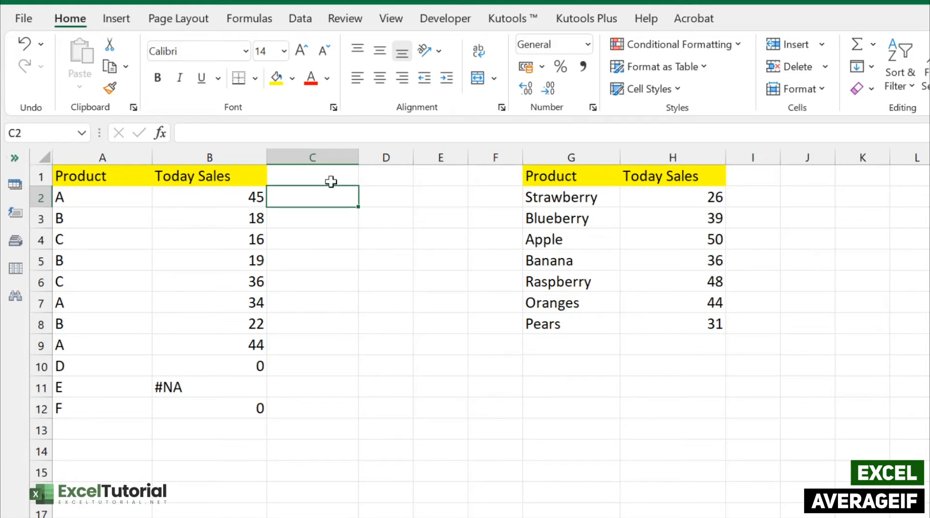
Step: Locate the rows of product A in the first table's Product column
left_click(94, 209)
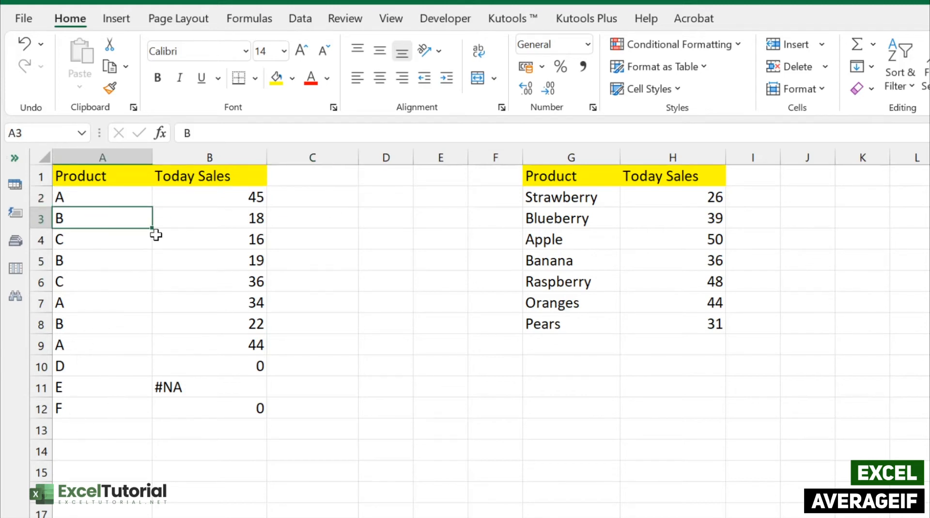
left_click(77, 202)
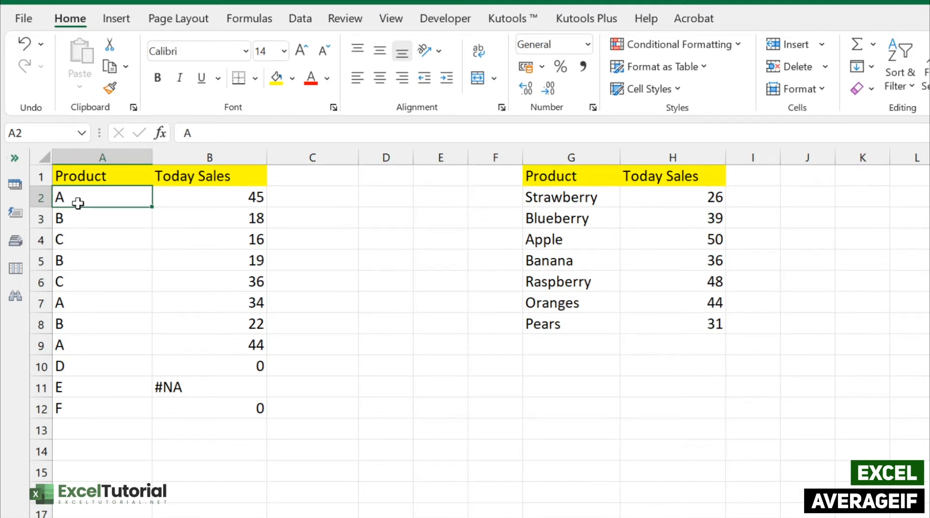
left_click(79, 304)
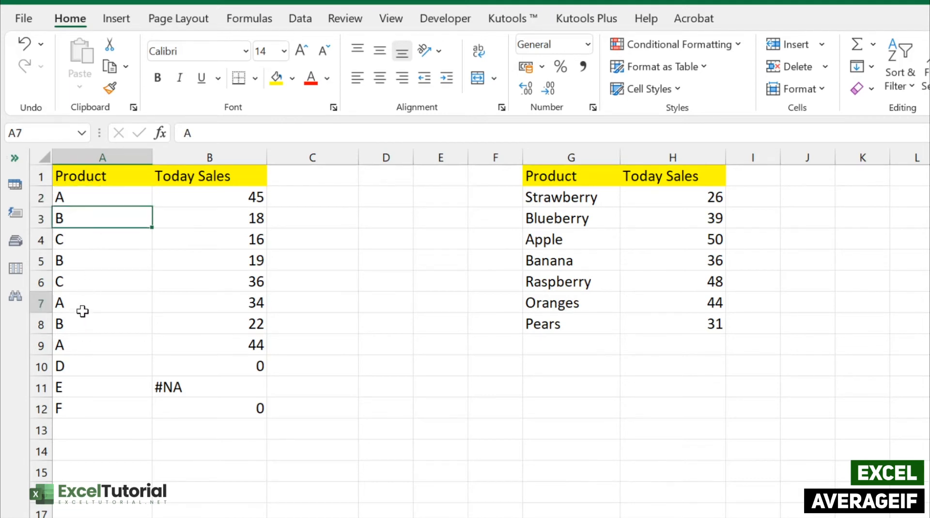
left_click(84, 338)
left_click(77, 302)
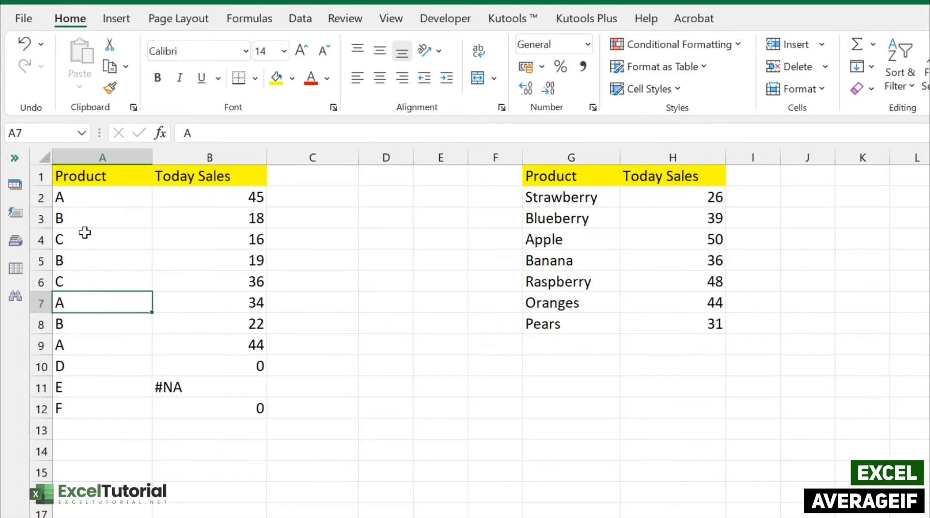
left_click(104, 197)
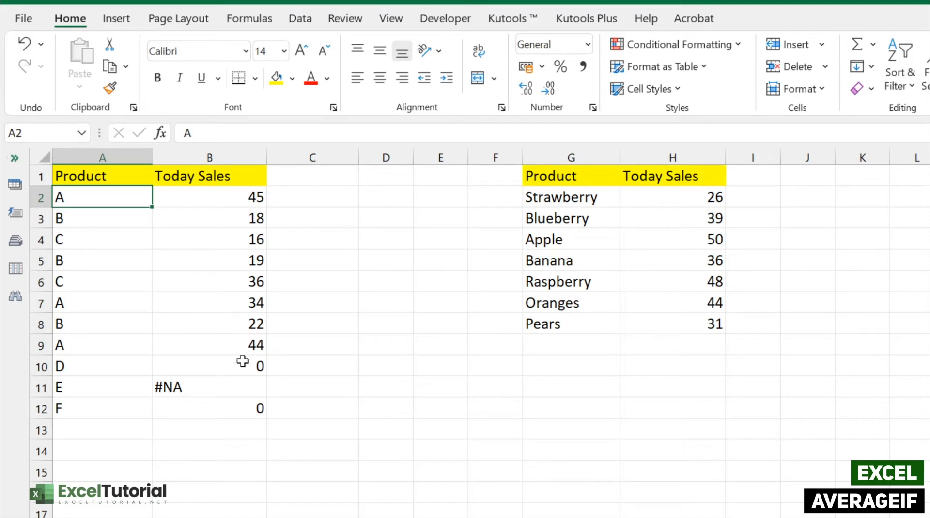
Step: Start an AVERAGEIF formula in cell C3 with the absolute criteria range $A$2:$A$12
left_click(315, 214)
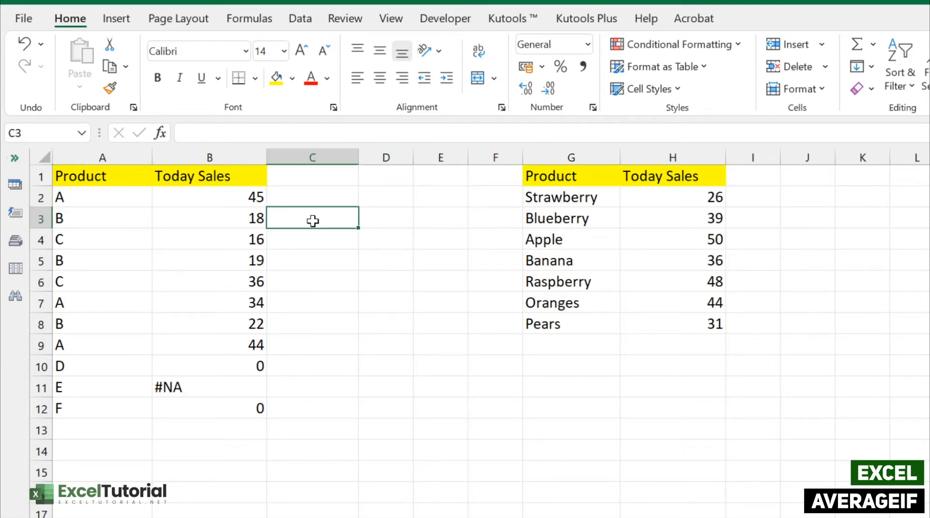
double_click(314, 221)
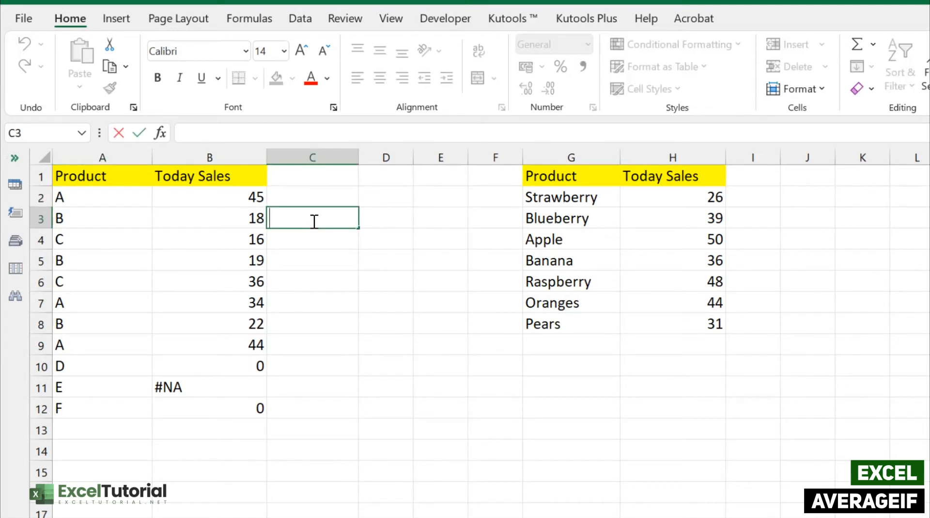
type("=aver")
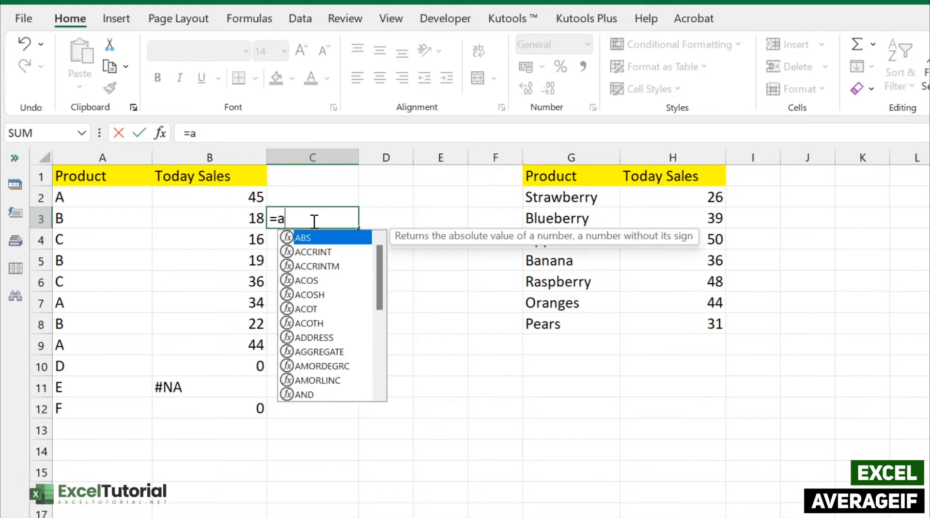
key("Down")
key("Down")
key("Down")
key("Up")
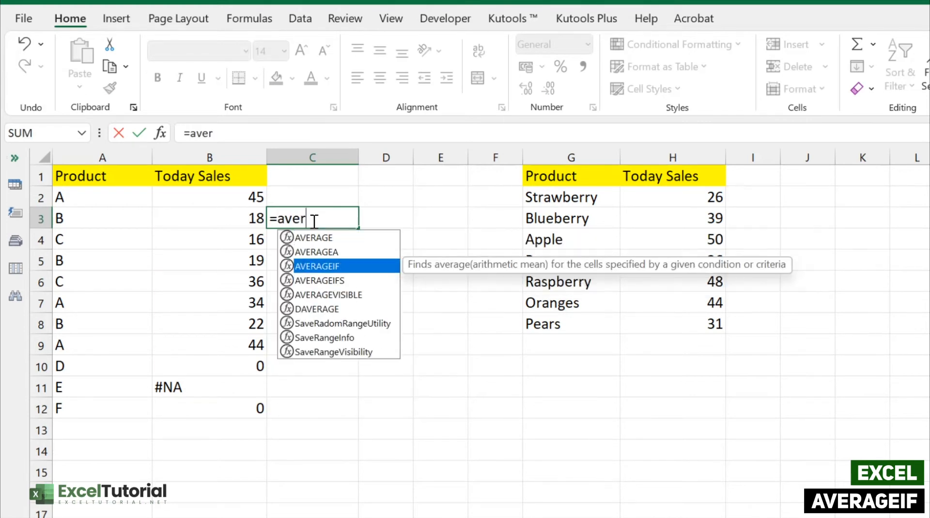
key("Tab")
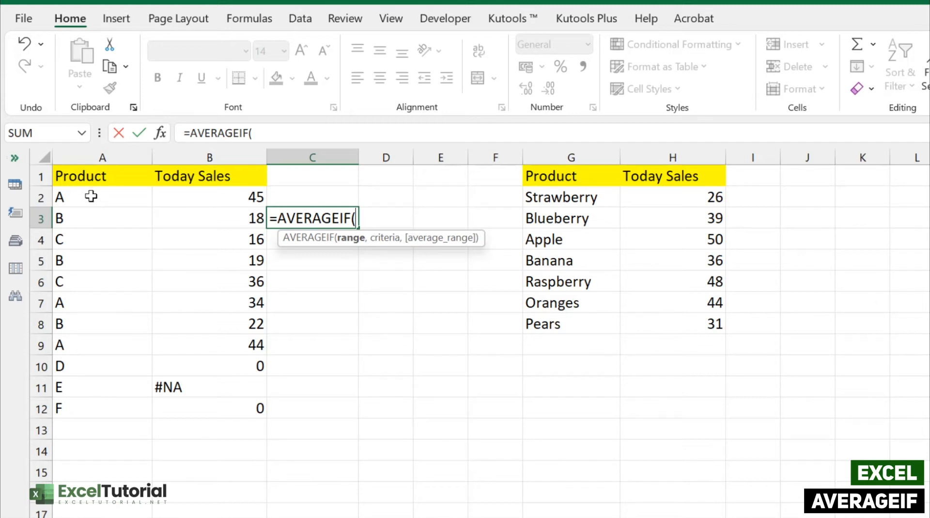
left_click_drag(86, 196, 83, 399)
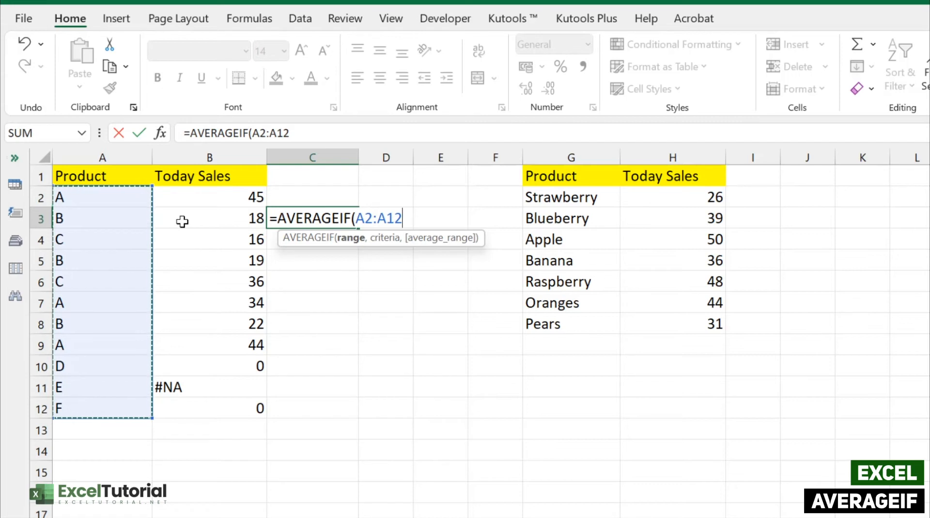
key("F4")
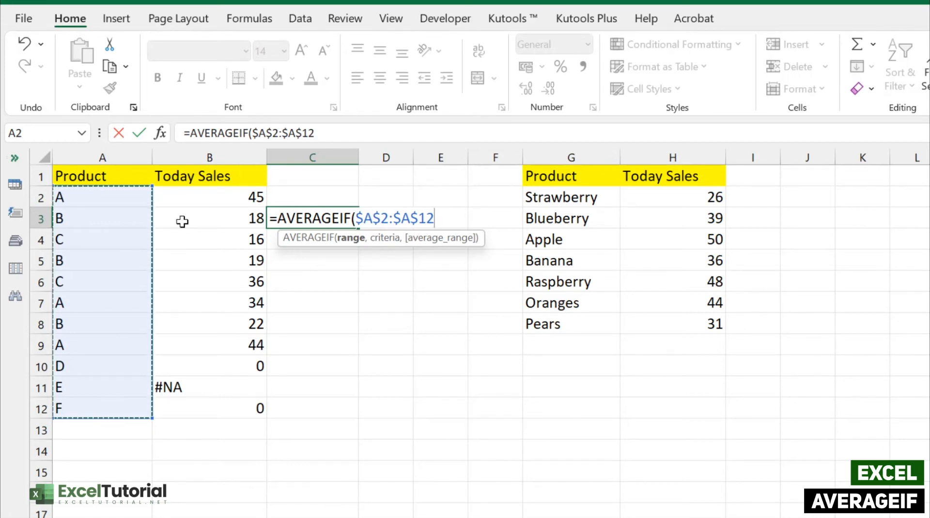
type(",")
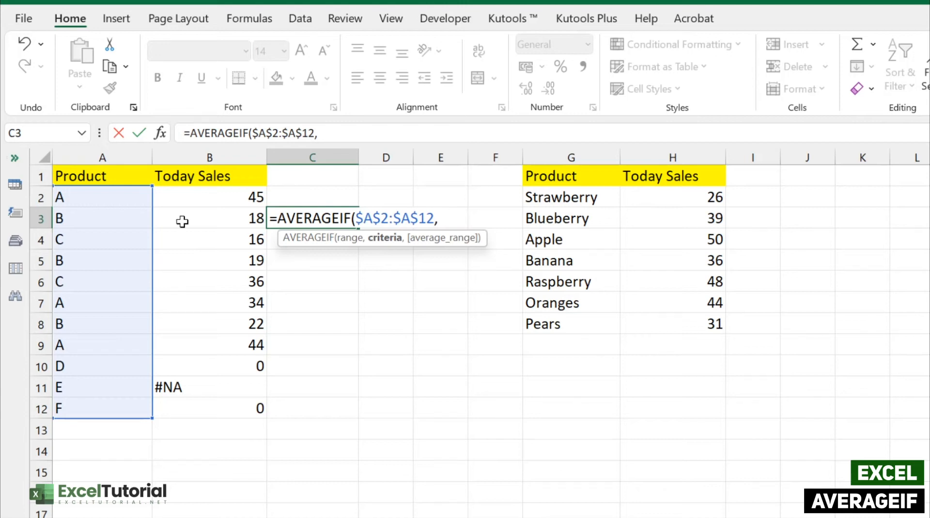
Step: Complete the C3 formula with the criterion "A" and the absolute average range $B$2:$B$12
type("\"A\",")
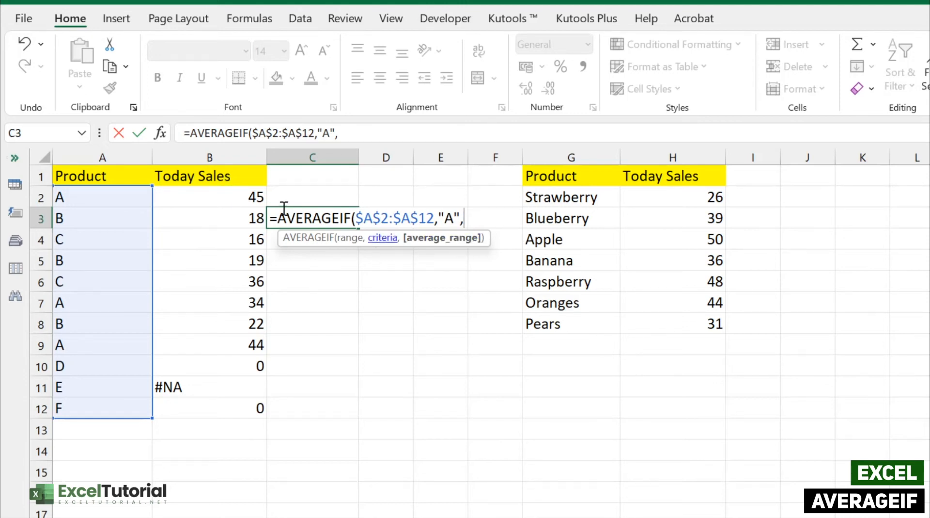
left_click_drag(245, 196, 250, 410)
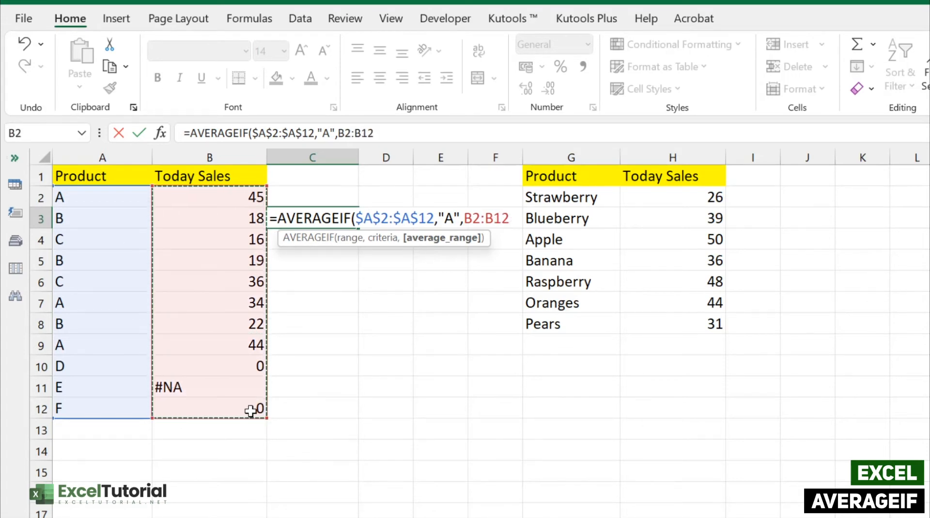
key("F4")
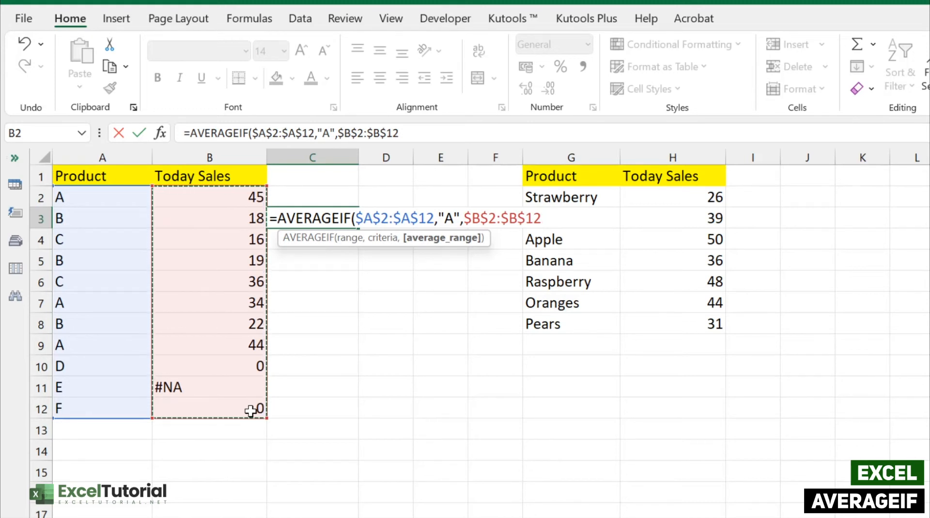
type(")")
key("Return")
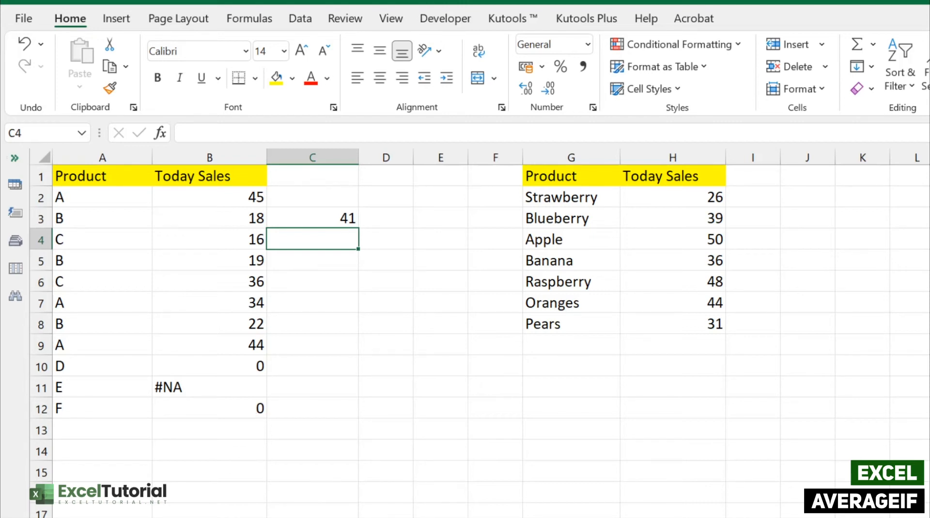
Step: Examine the fruit names in the second table's Product column, G2:G8
left_click(561, 194)
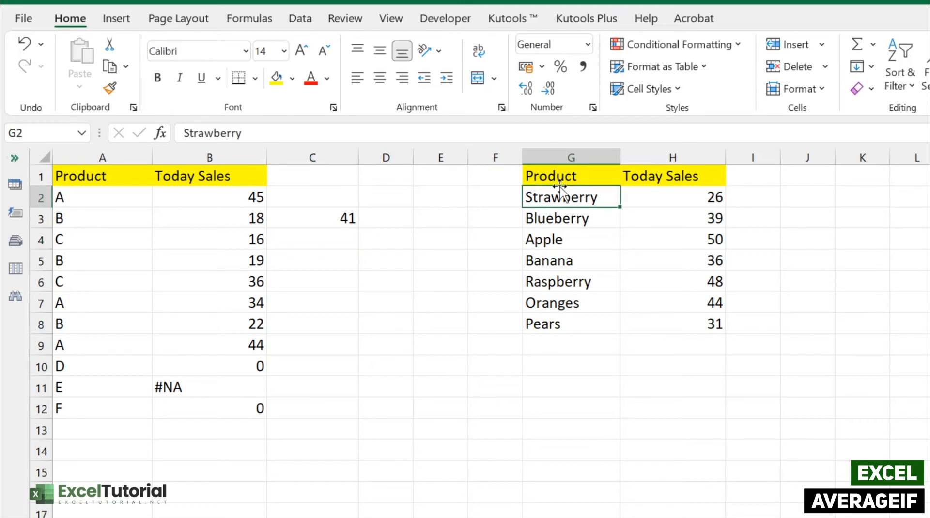
left_click(584, 216)
left_click(574, 244)
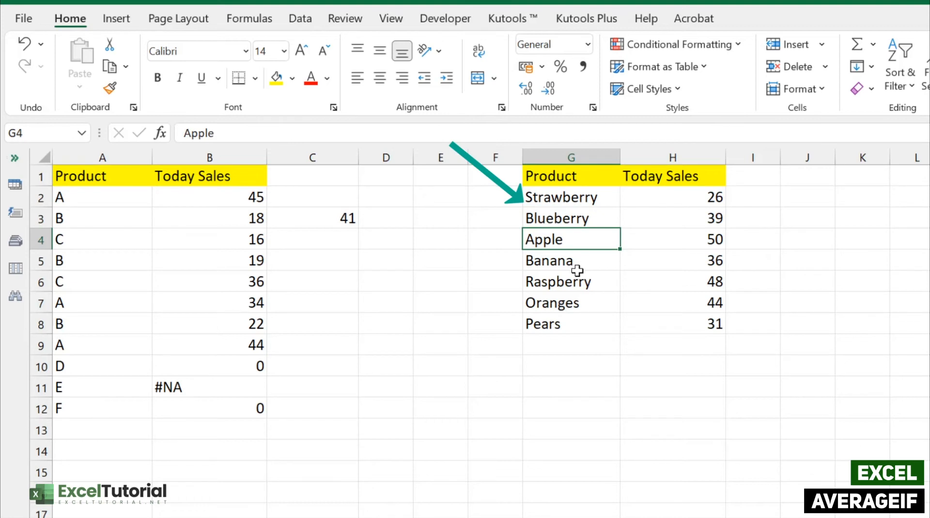
left_click(576, 261)
left_click(579, 281)
left_click(595, 302)
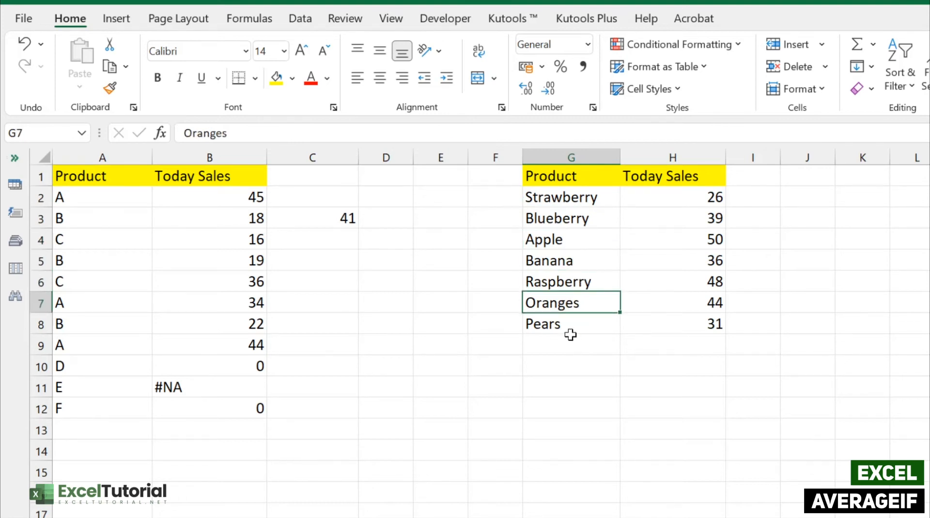
left_click(566, 324)
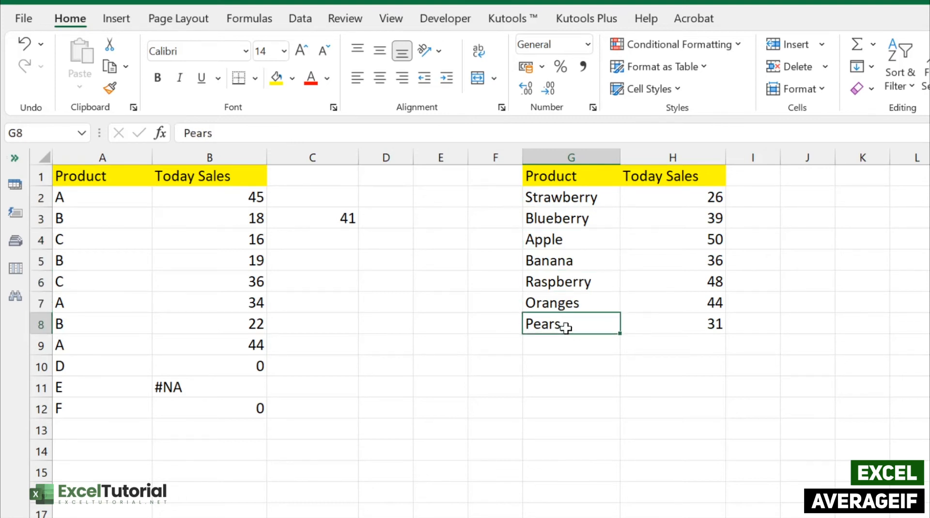
left_click(758, 199)
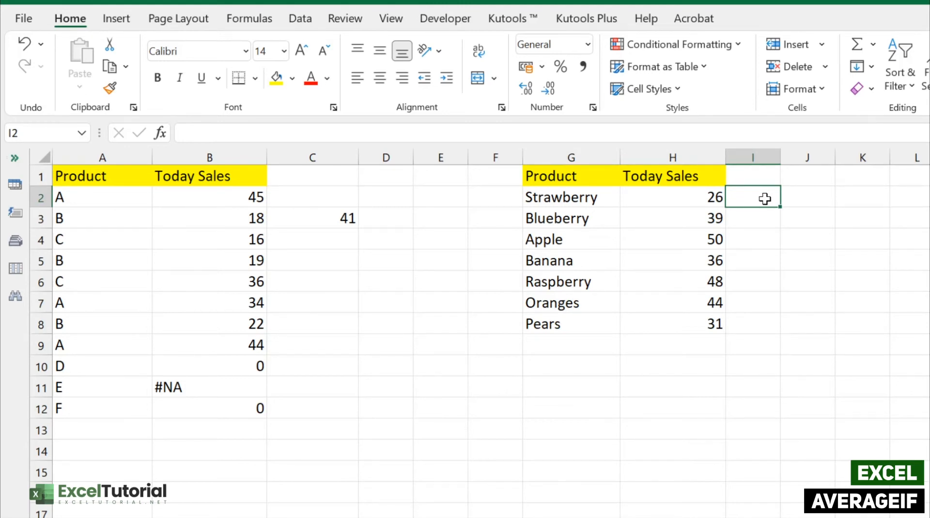
left_click(570, 197)
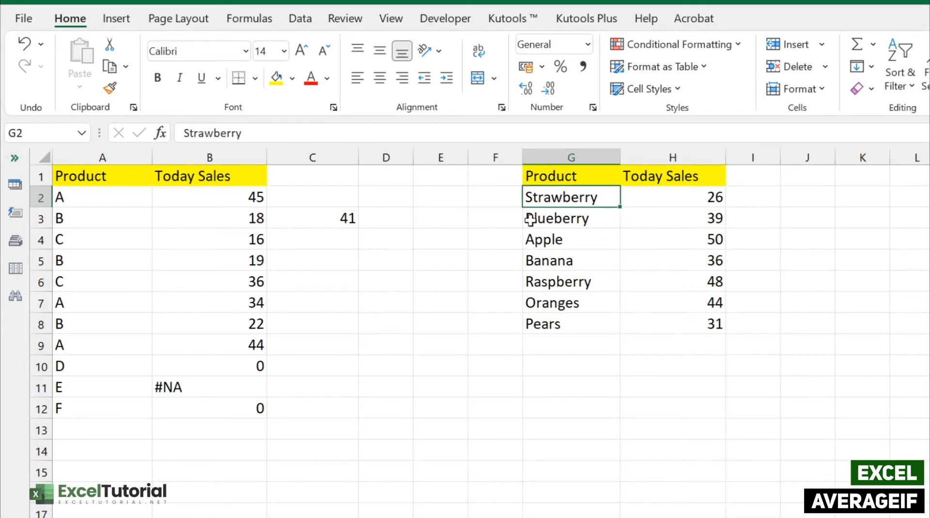
left_click(553, 218)
left_click(561, 266)
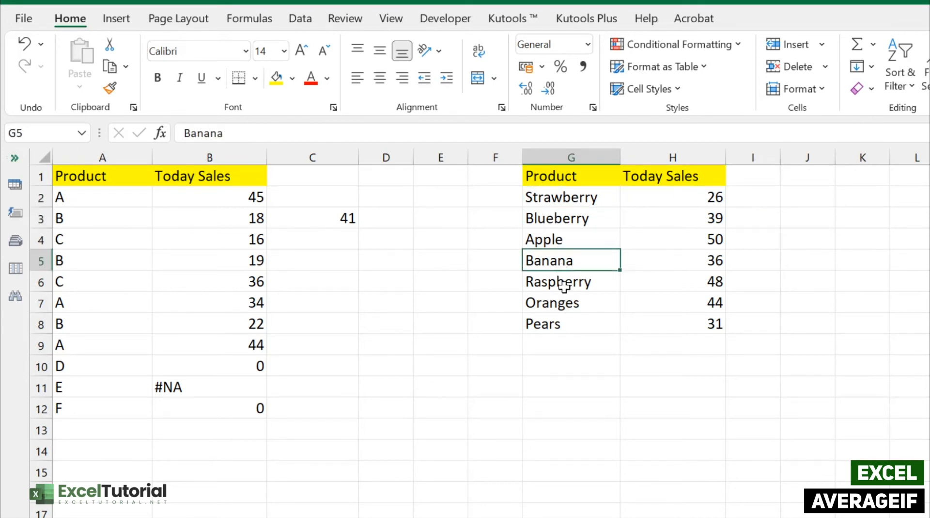
left_click(564, 284)
left_click(562, 304)
left_click(562, 324)
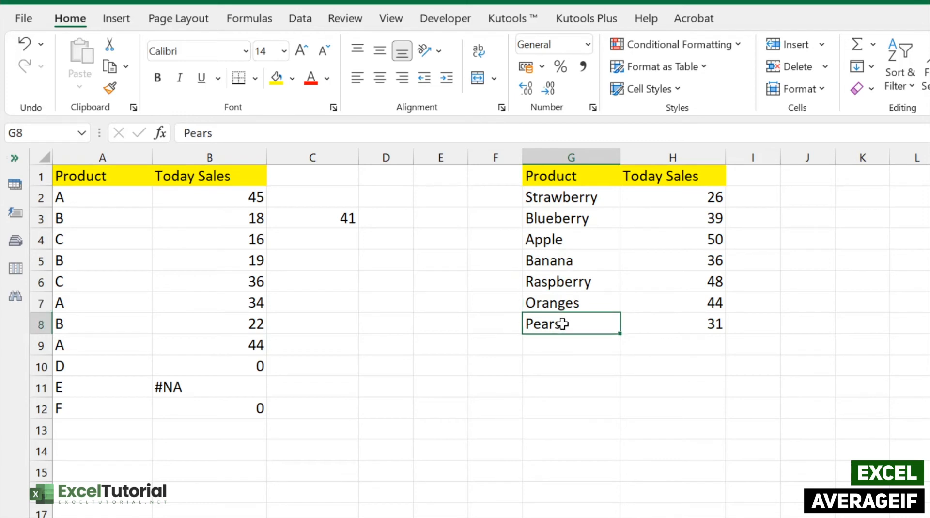
Step: Widen column I beside the second table and open cell I3 for editing
left_click(550, 242)
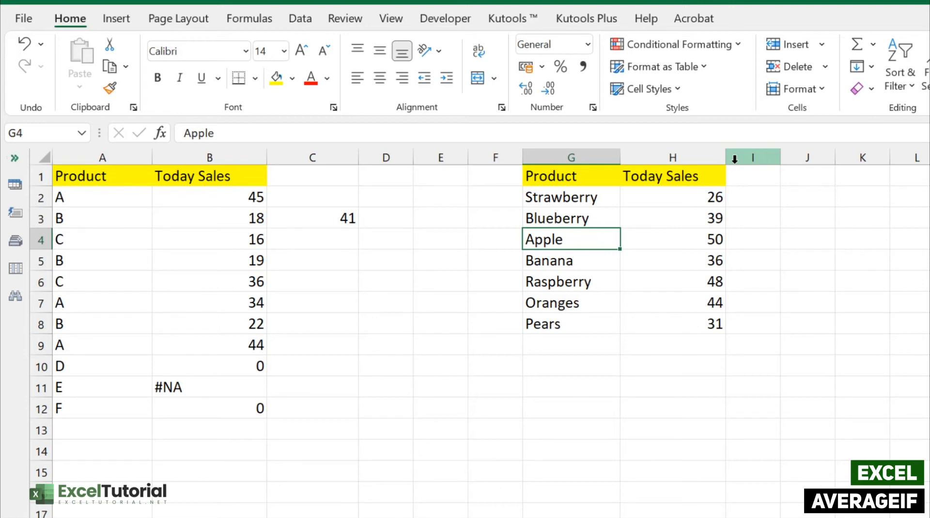
left_click_drag(781, 157, 832, 157)
double_click(792, 221)
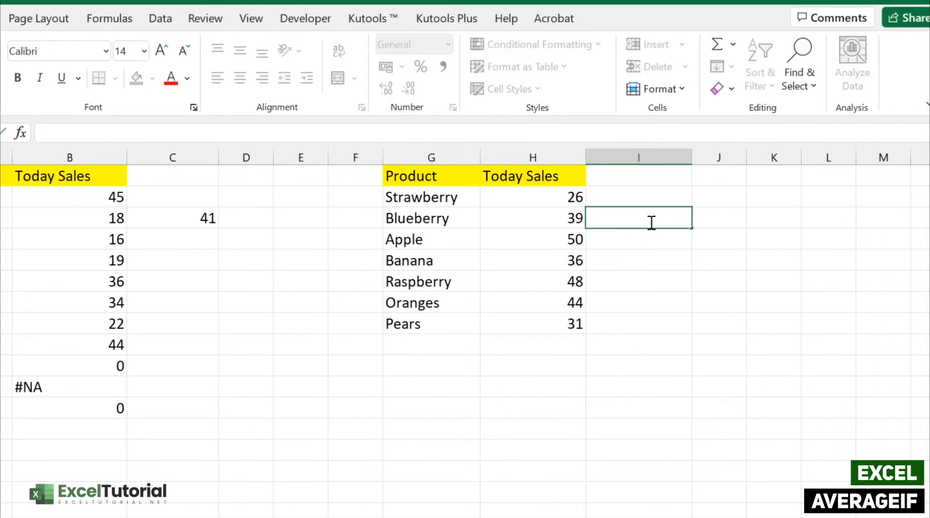
type("<>")
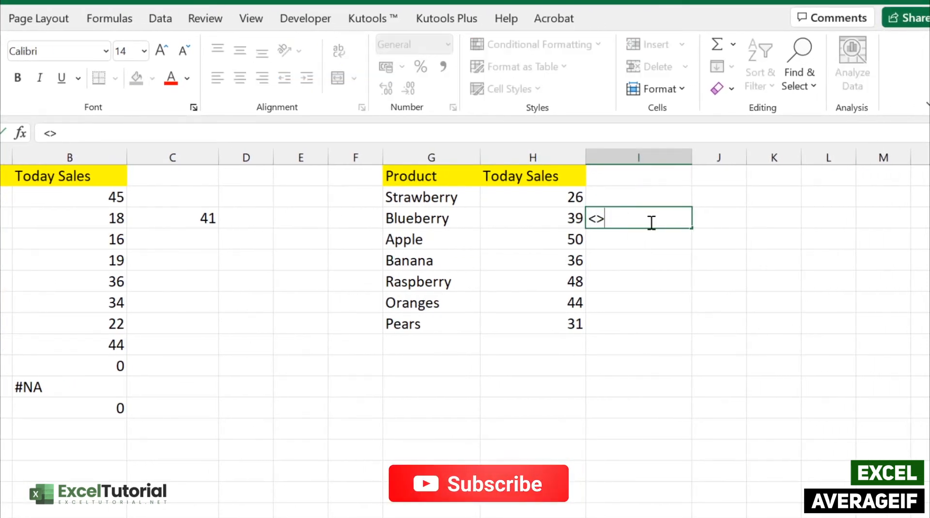
key("BackSpace")
key("BackSpace")
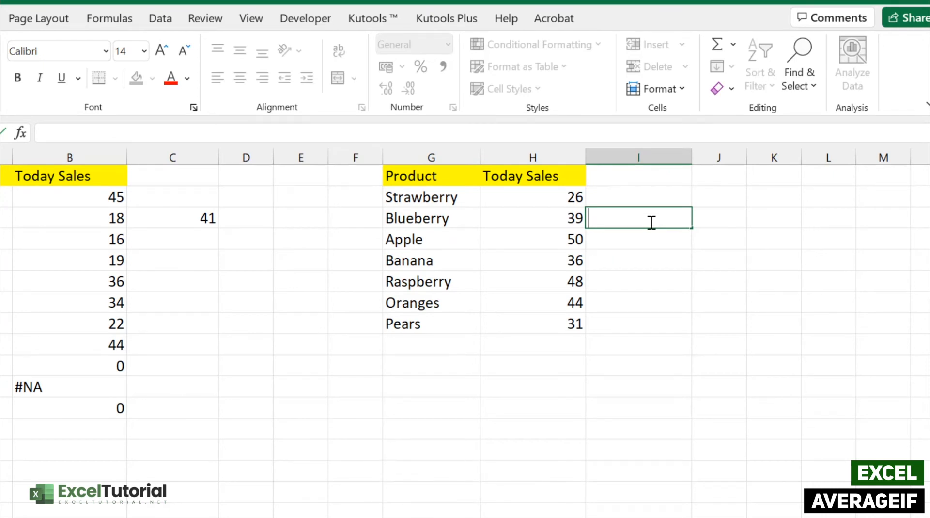
Step: Start an AVERAGEIF formula in cell I3 with the second table's products G2:G8 as the criteria range
type("=AVERAG")
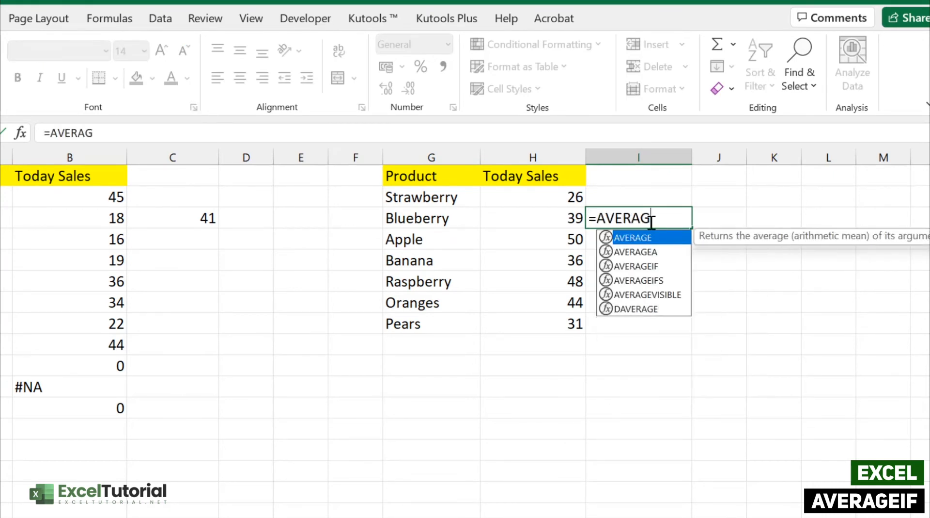
type("EIF(")
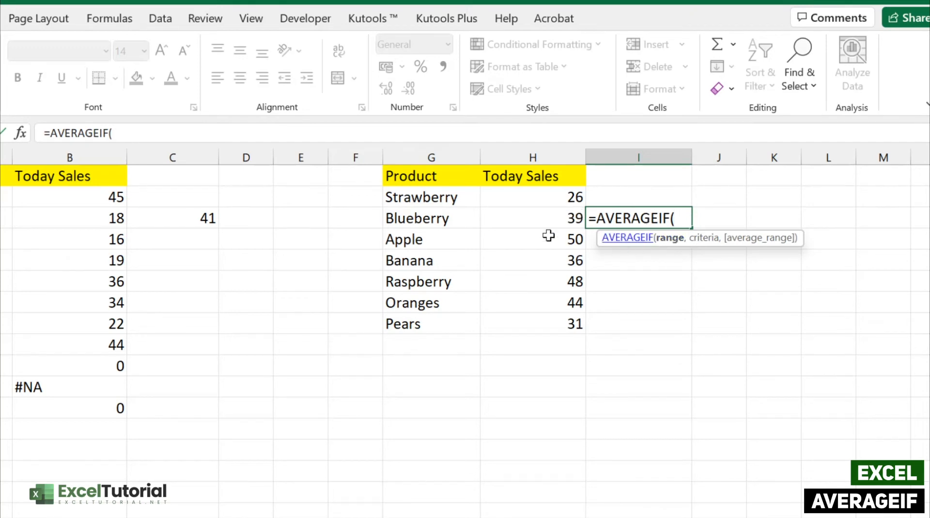
left_click_drag(422, 197, 449, 324)
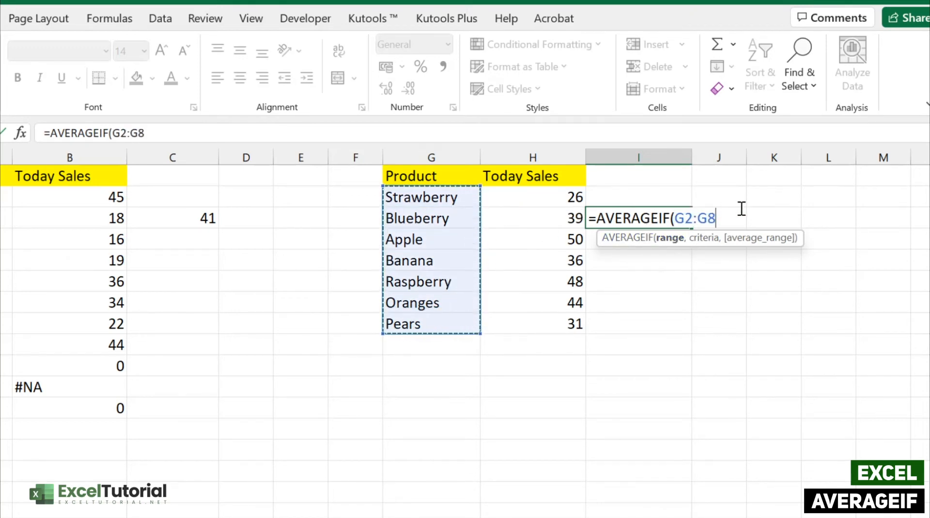
type(",")
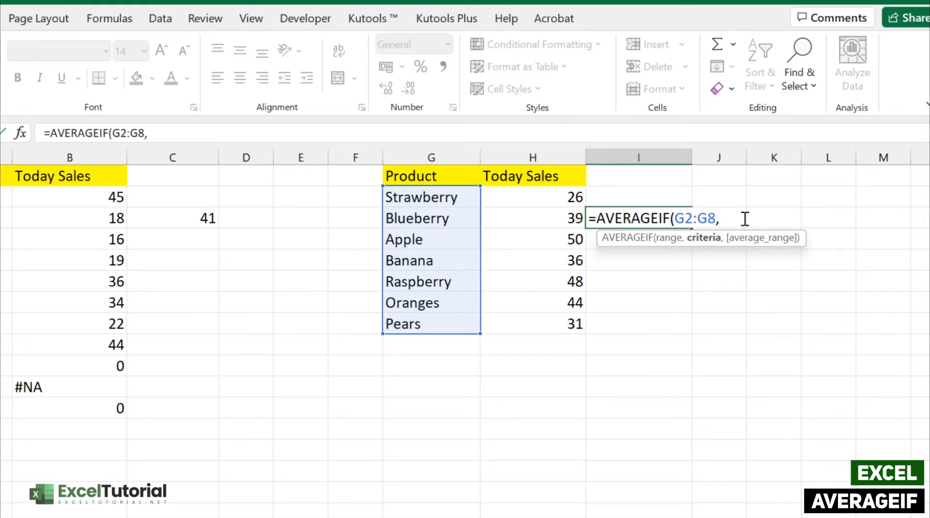
Step: Complete the I3 formula with the criterion "<>Apple" and the average range H2:H8
type("\"<>Apple")
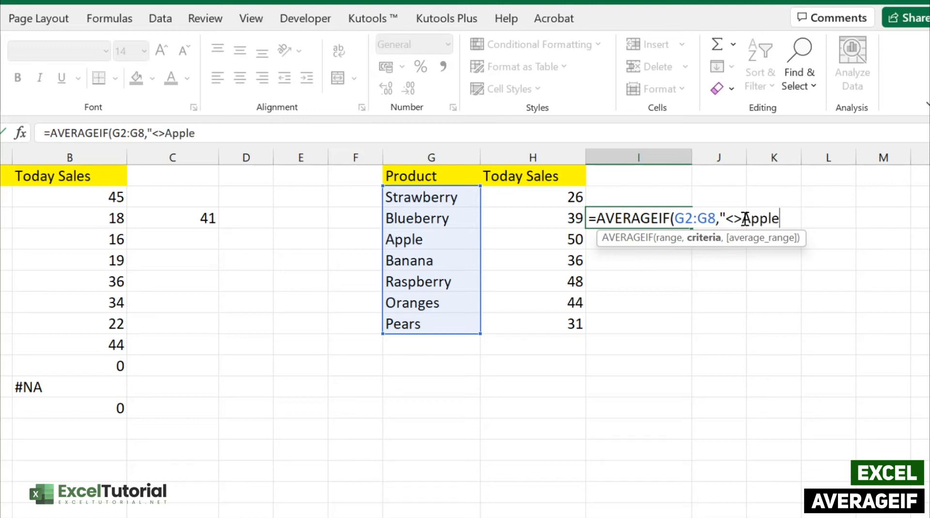
type("\",")
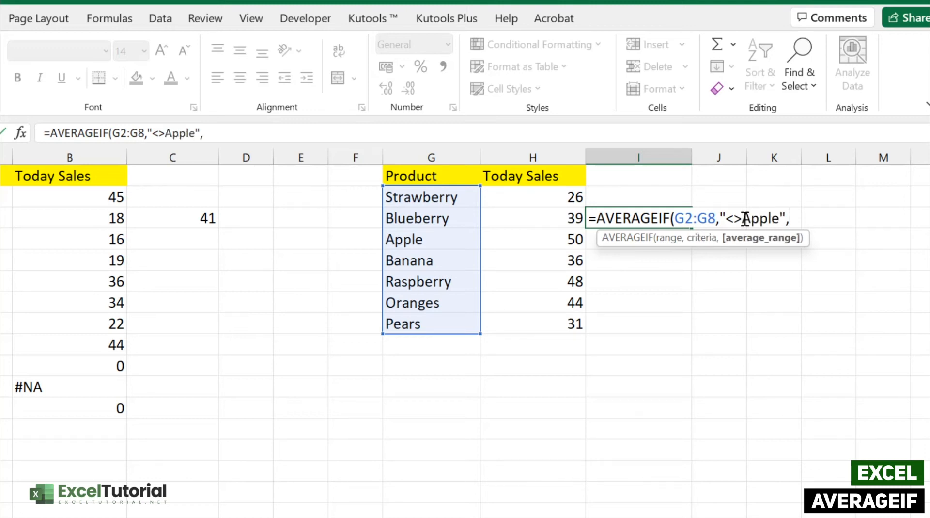
left_click_drag(553, 195, 551, 330)
type(")")
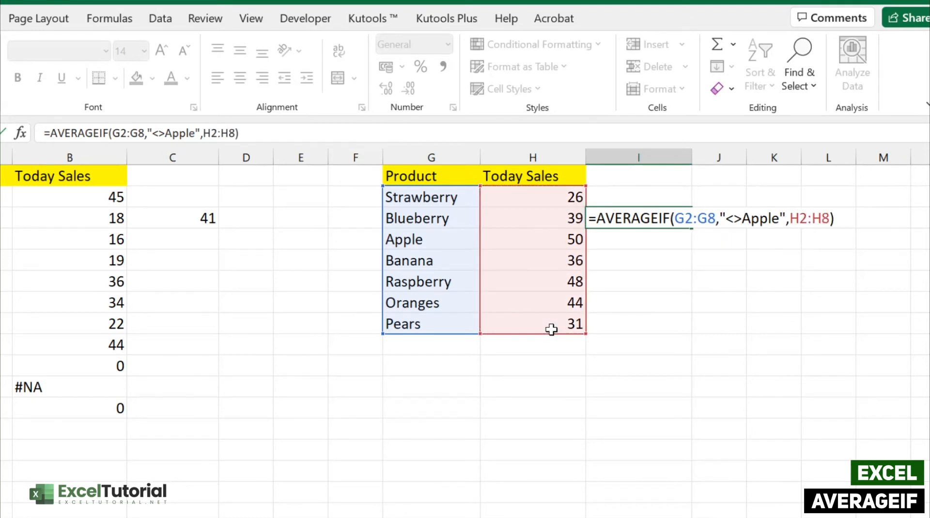
key("Return")
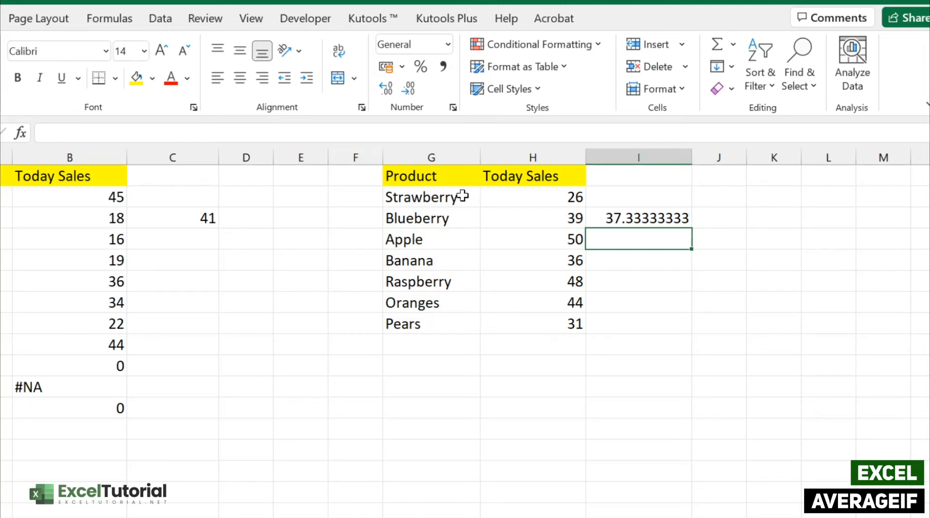
Step: Check the Apple entry in the Product column against the formula in cell I3
left_click(417, 237)
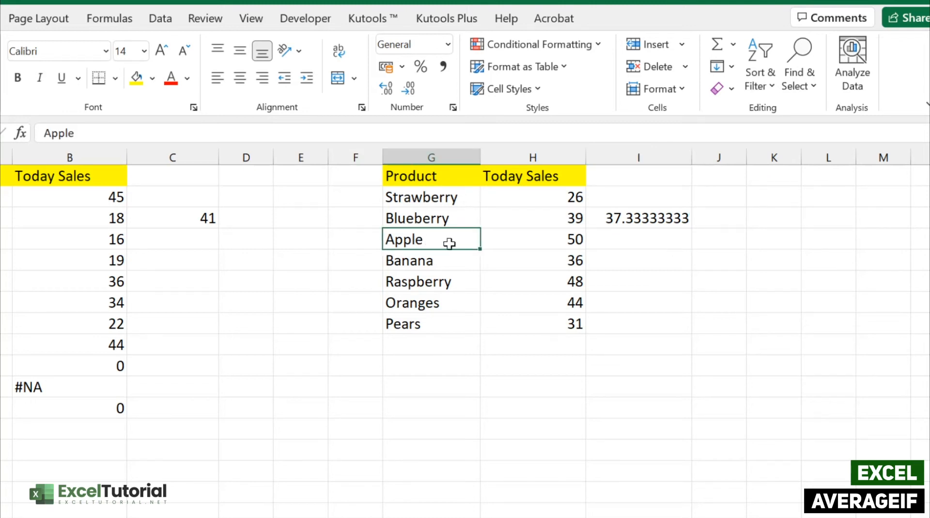
left_click(652, 209)
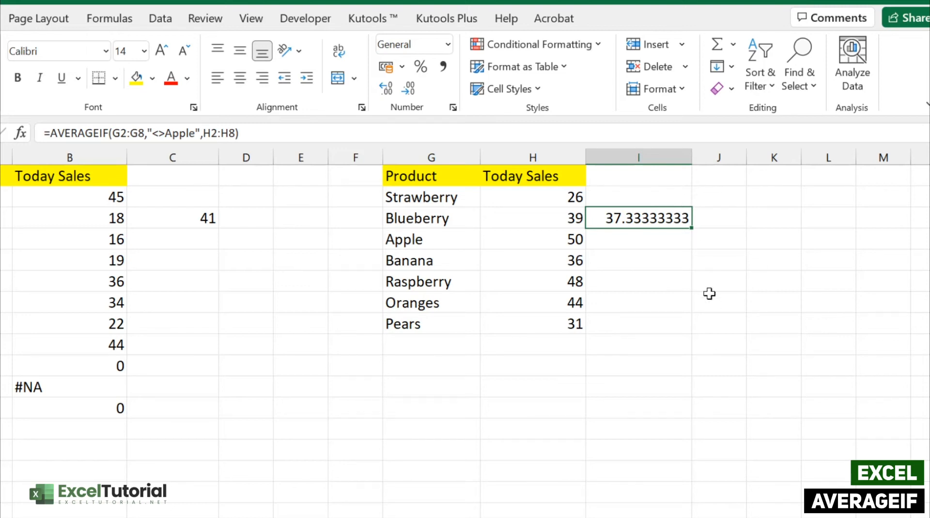
left_click(649, 240)
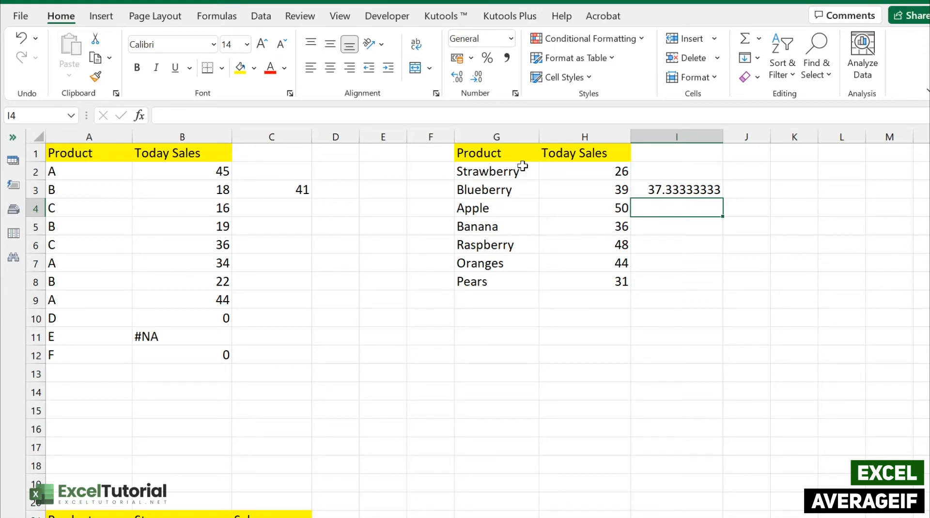
Step: Examine the Strawberry, Blueberry and Raspberry rows and their sales in the second table
left_click(521, 192)
left_click(500, 247)
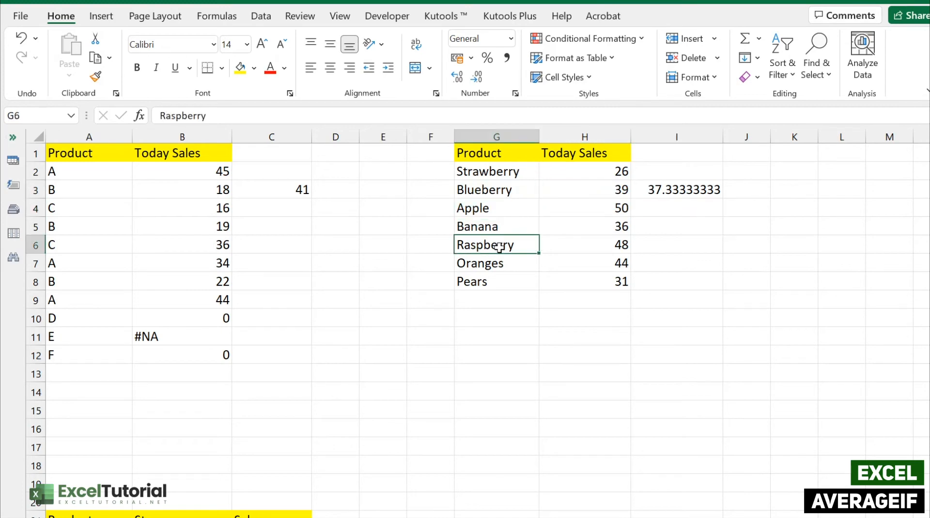
double_click(661, 224)
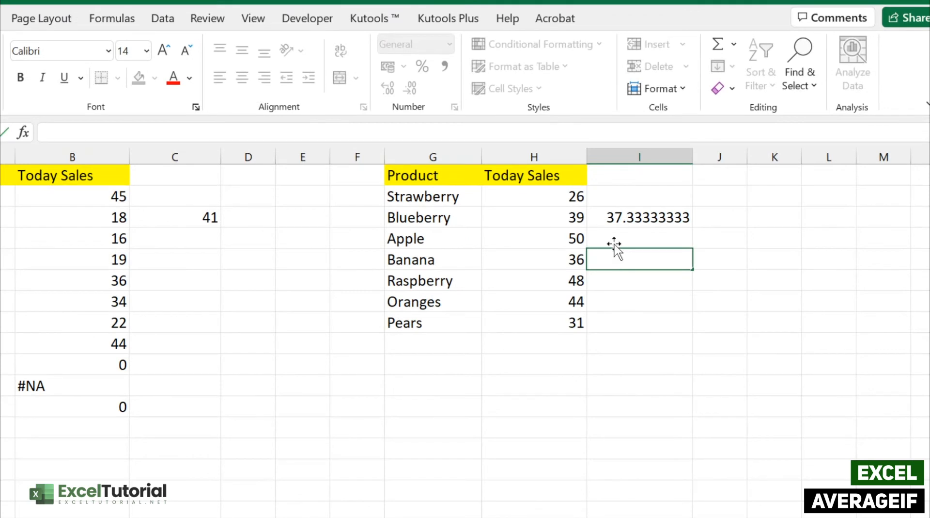
left_click(463, 199)
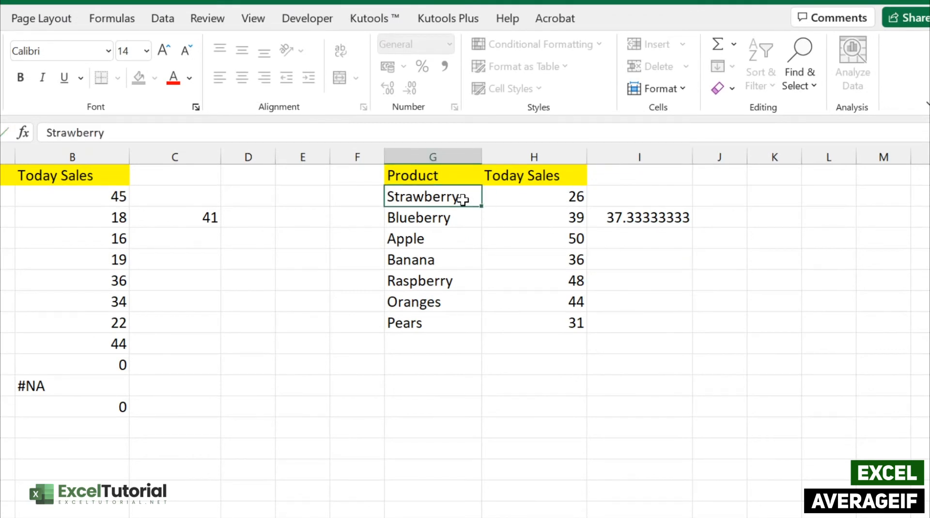
left_click_drag(580, 199, 576, 220)
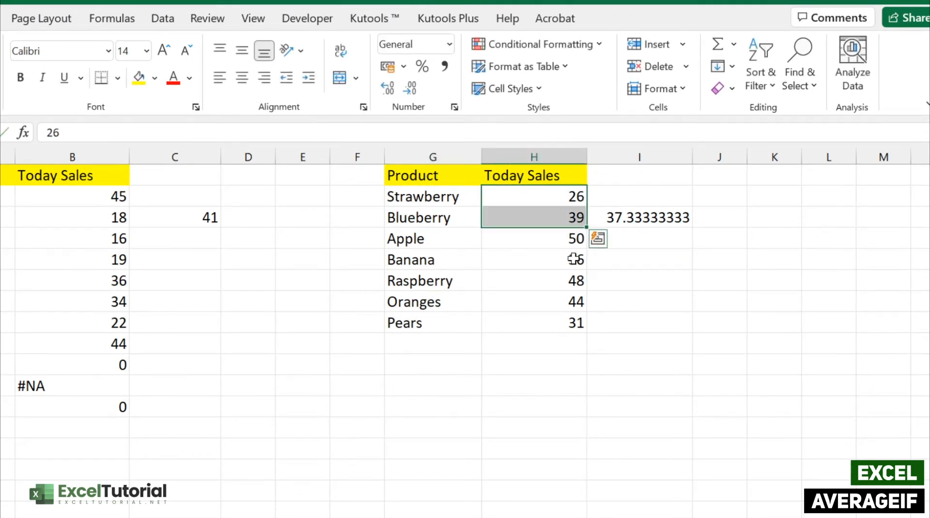
left_click(575, 281)
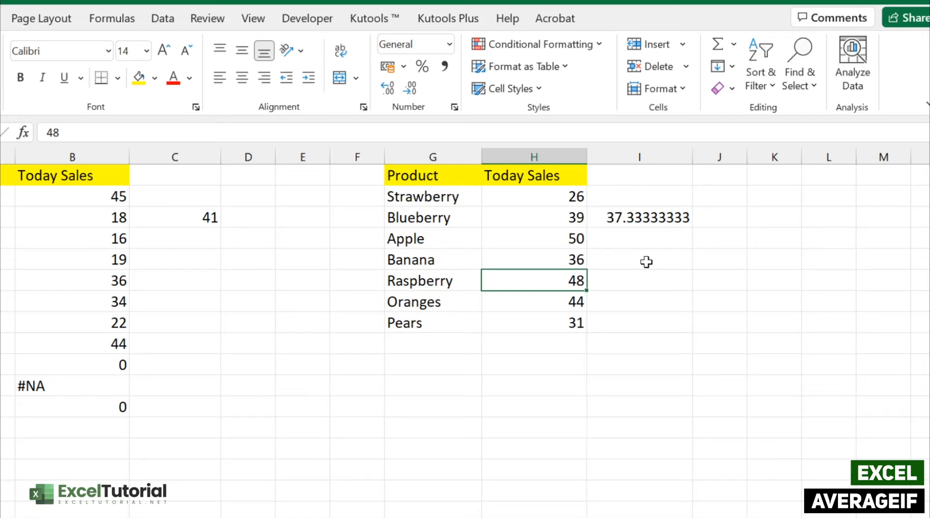
left_click(433, 282)
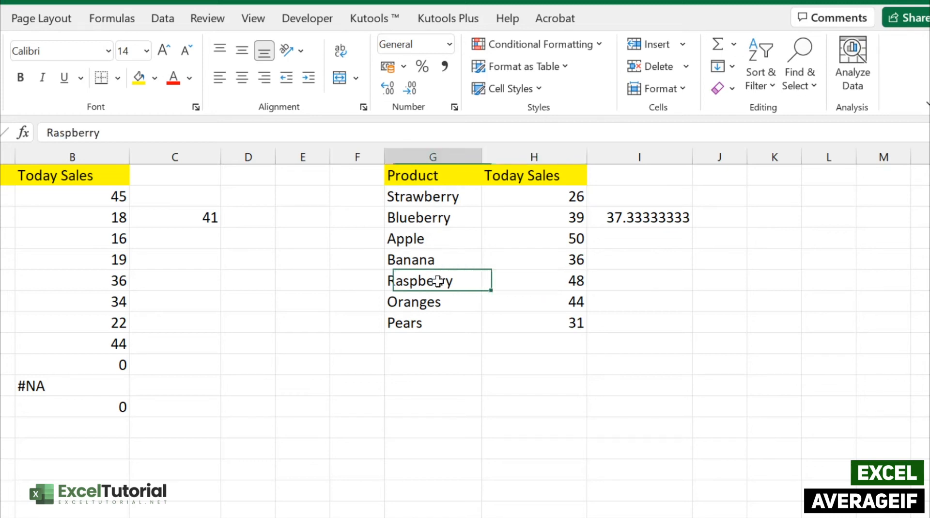
left_click(430, 220, "ctrl")
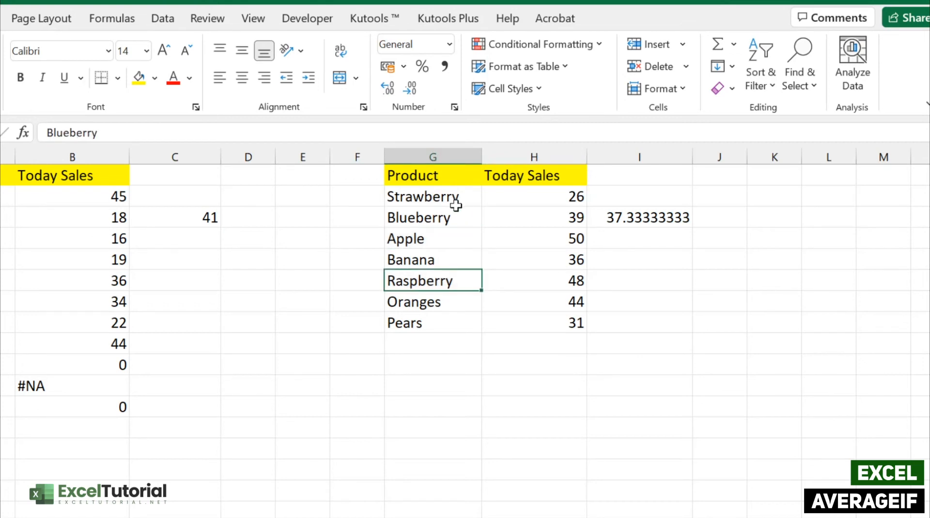
left_click(455, 199, "ctrl")
left_click(457, 219, "ctrl")
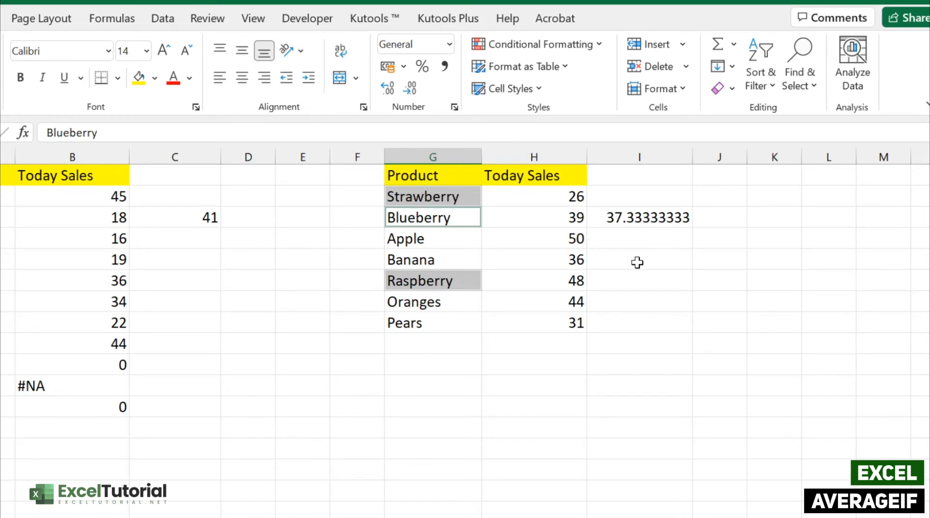
Step: Start an AVERAGEIF formula in cell I4 with G2:G8 as the criteria range
double_click(633, 238)
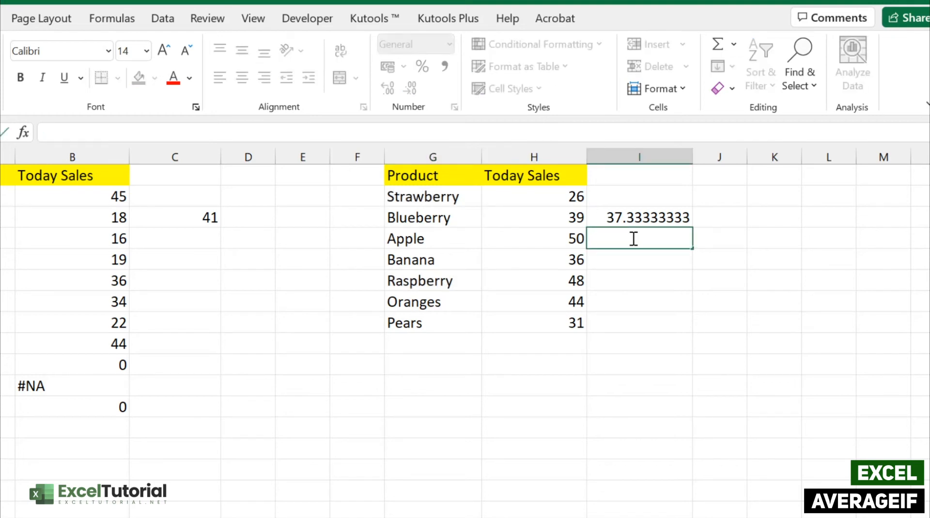
type("=AVER")
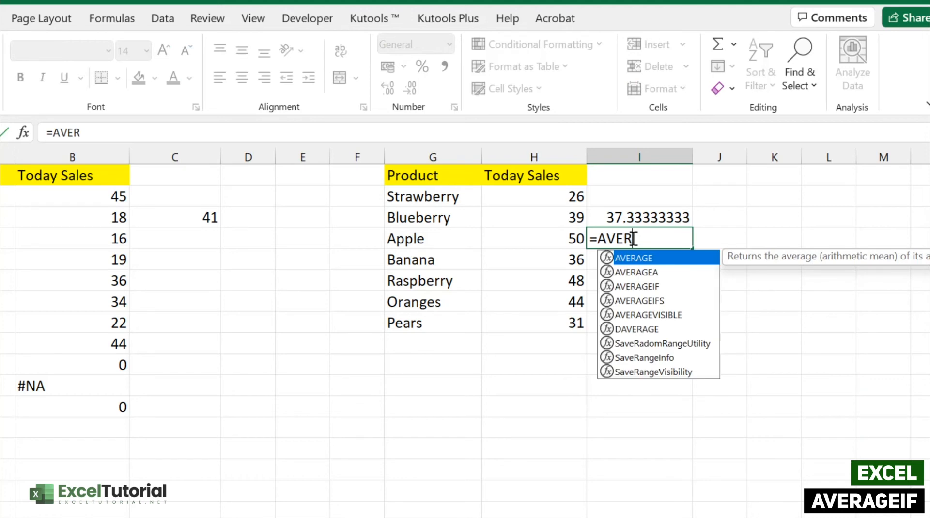
key("Down")
key("Down")
key("Tab")
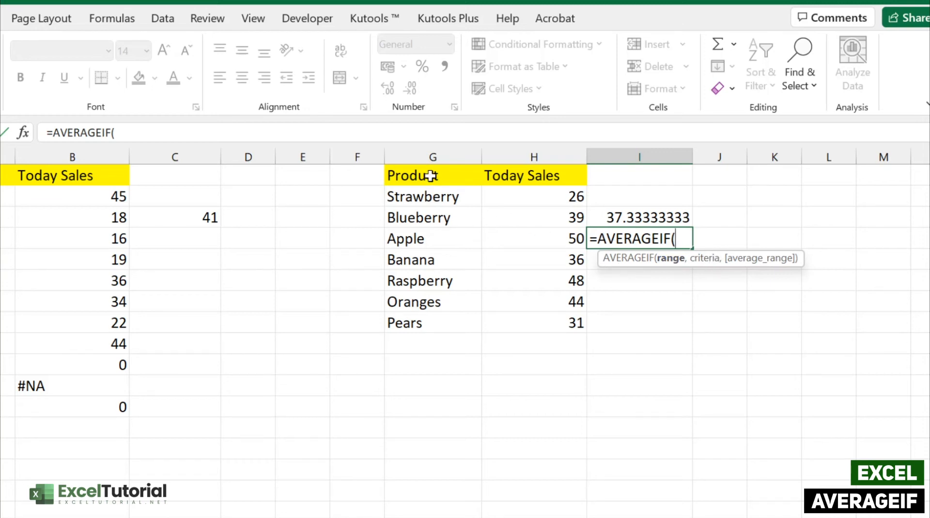
left_click_drag(424, 195, 423, 320)
type(",")
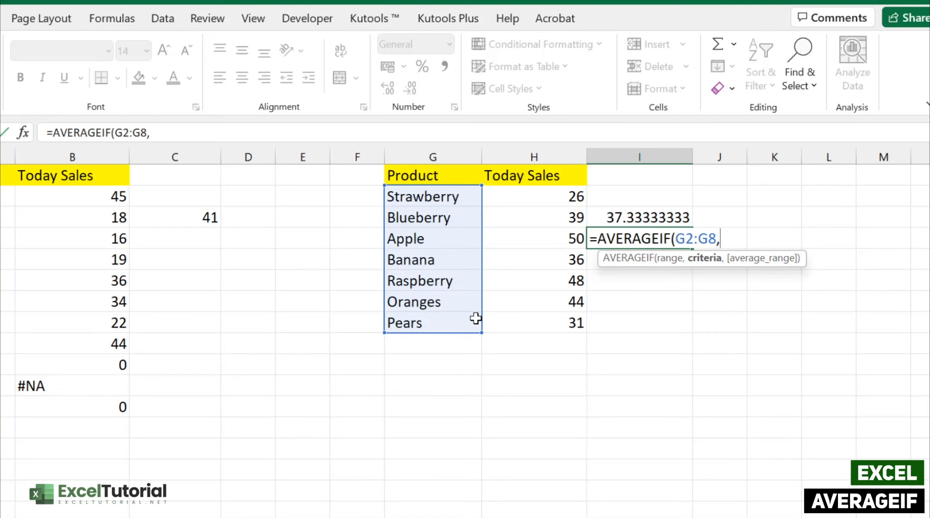
Step: Complete the I4 formula with the wildcard criterion "*berry" and the average range H2:H8
type("*")
key("BackSpace")
type("\"")
type("*berr\"")
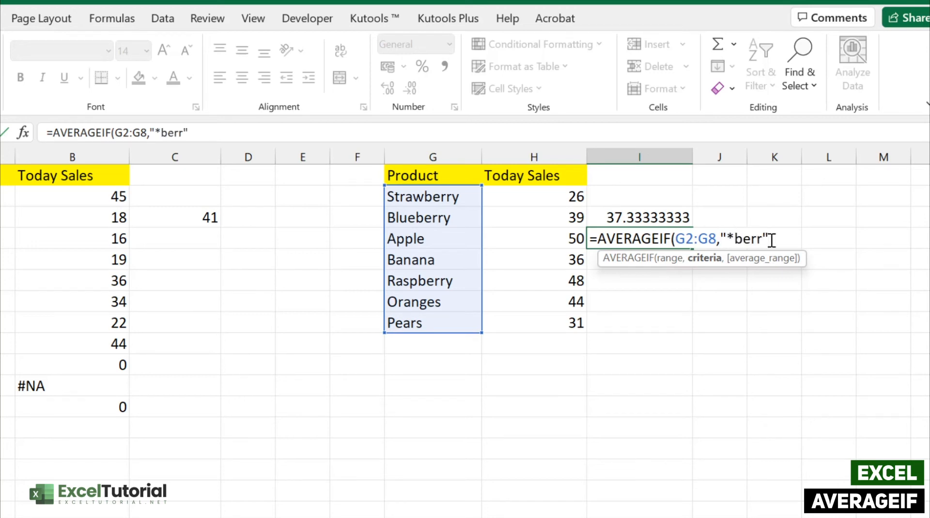
type(",")
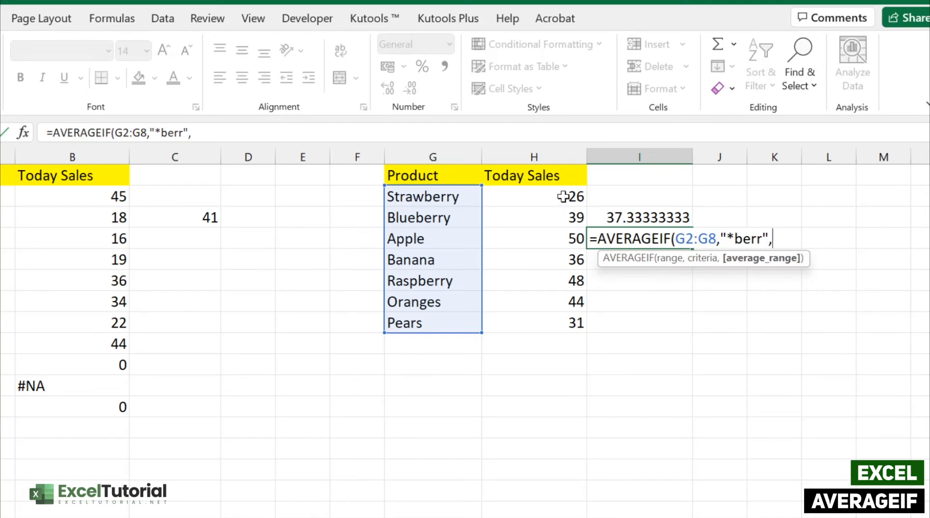
left_click_drag(562, 197, 573, 319)
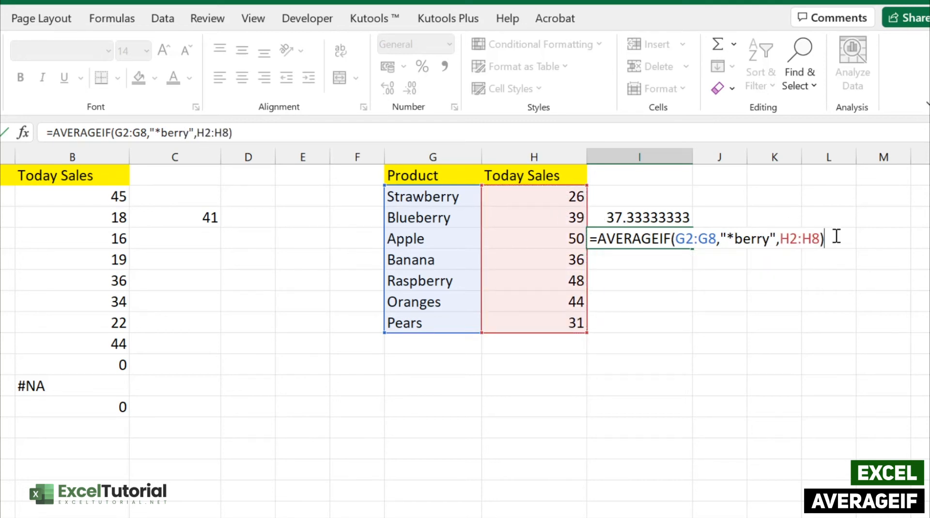
key("Return")
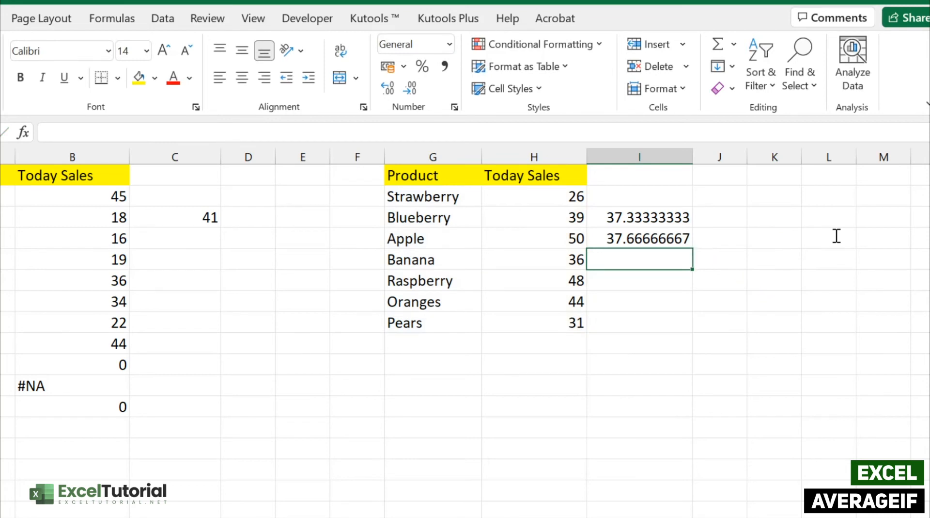
Step: Check the three berry sales in H2, H3 and H6 against the formula in cell I4
left_click(566, 201)
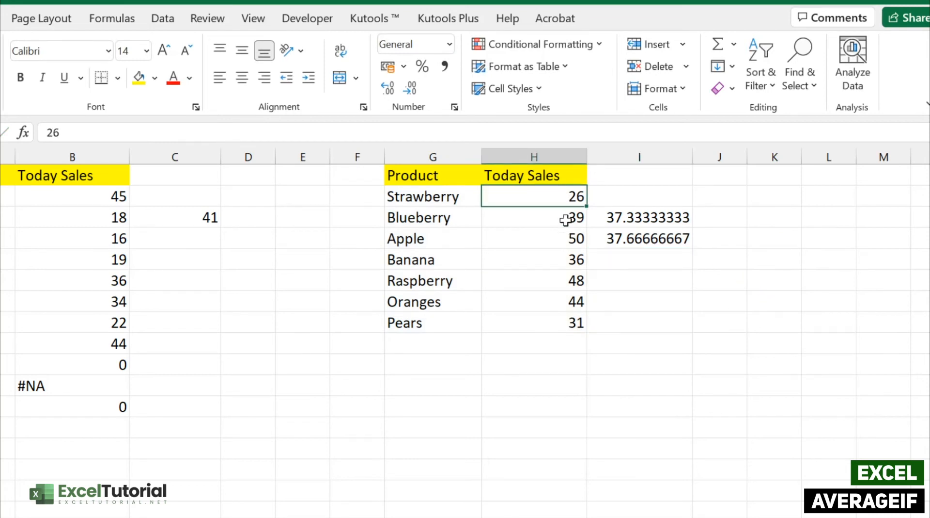
left_click(566, 217, "ctrl")
left_click(563, 284, "ctrl")
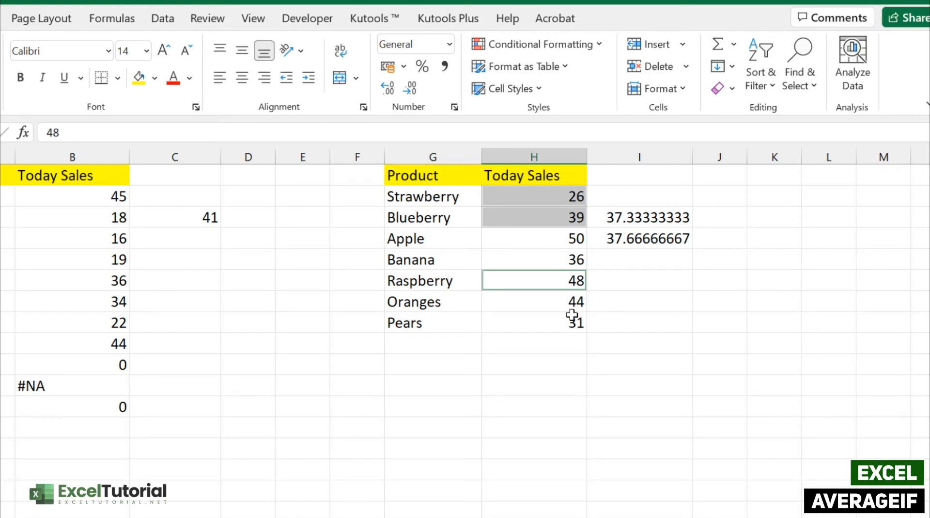
left_click(637, 241)
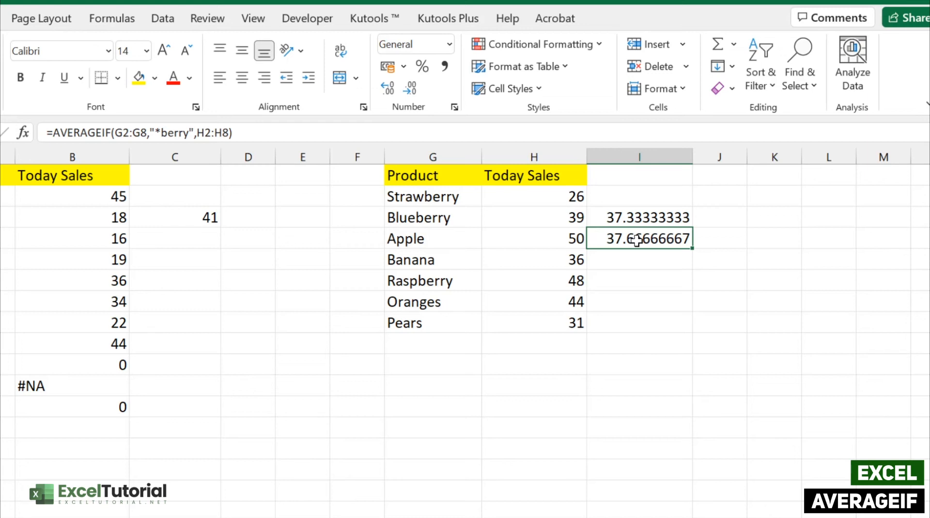
left_click(634, 264)
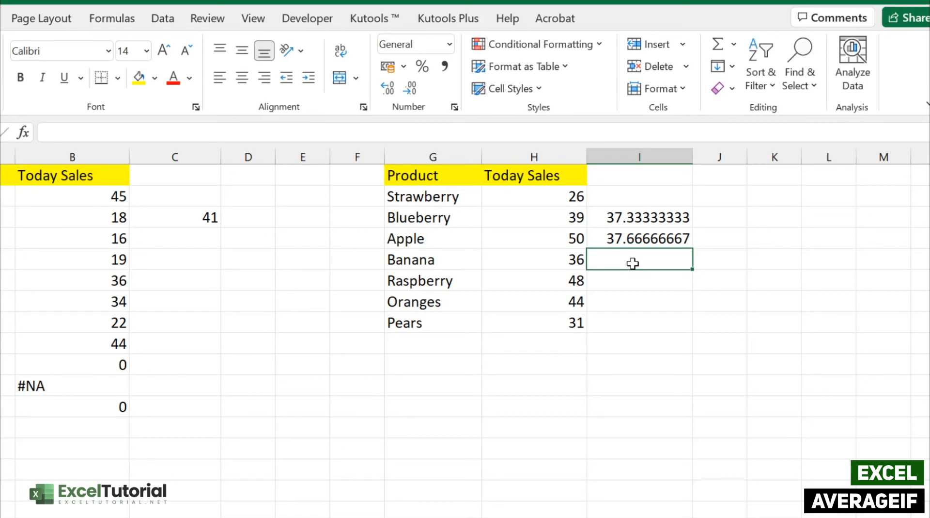
Step: Start an AVERAGEIF formula in cell I5 with G2:G8 as the criteria range for five-letter products such as Apple and Pears
left_click(435, 240)
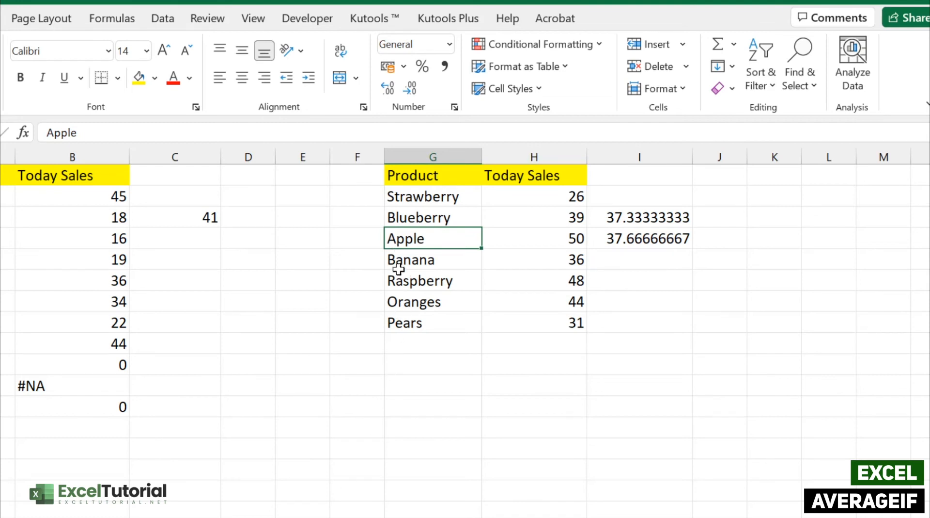
left_click(420, 329)
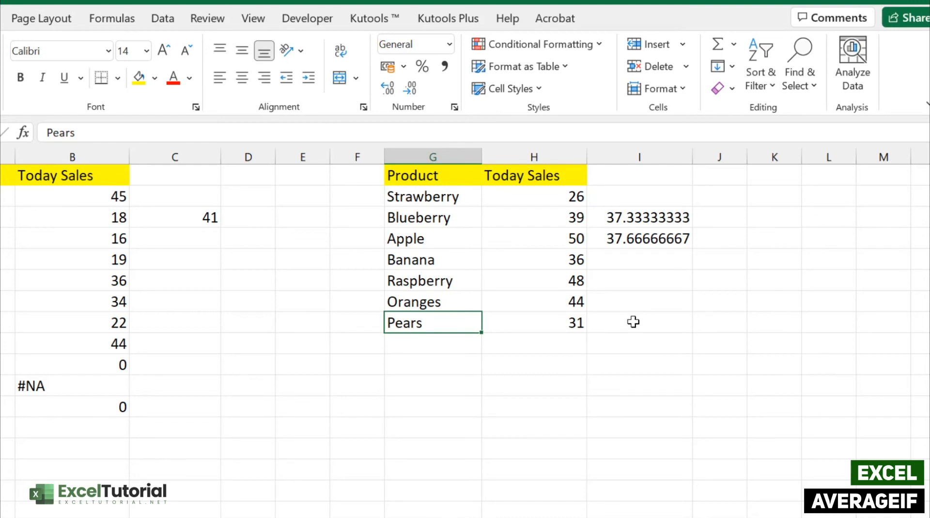
left_click(645, 261)
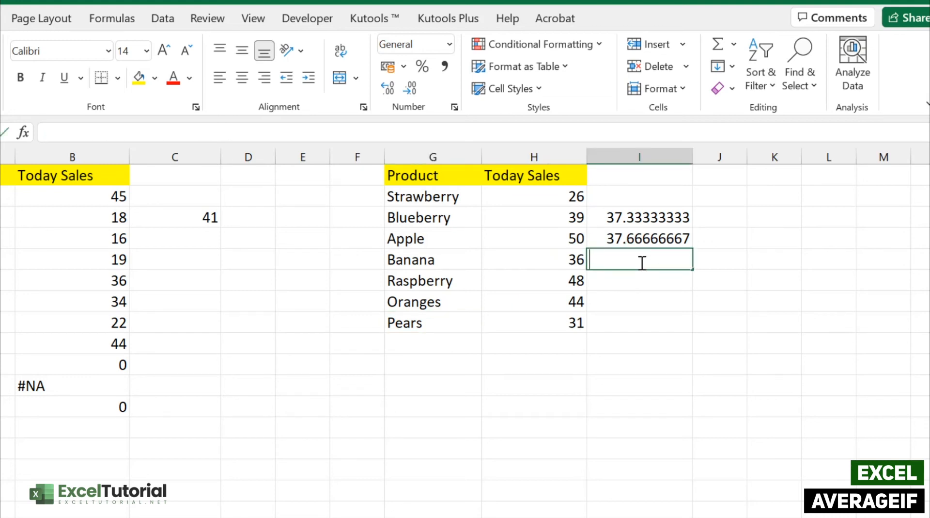
type("=AVERAGEIF(")
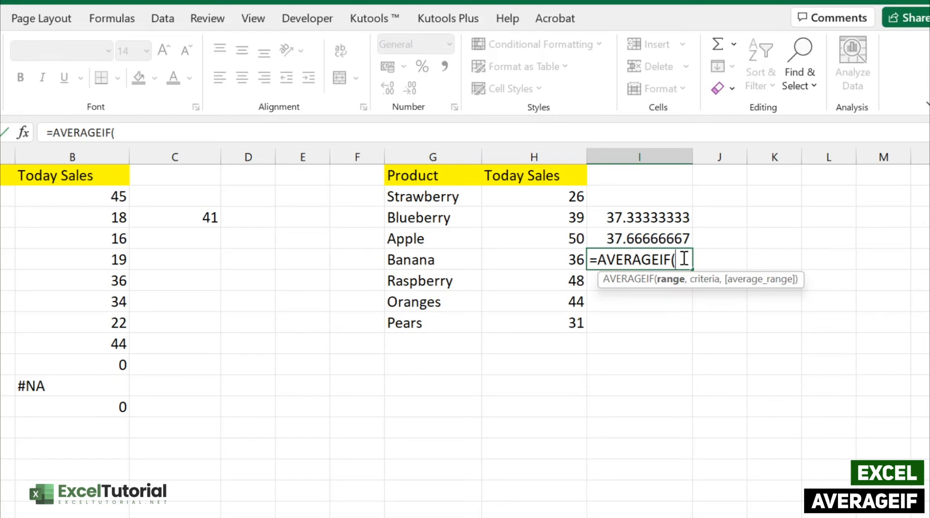
left_click_drag(447, 200, 440, 312)
type(",\"")
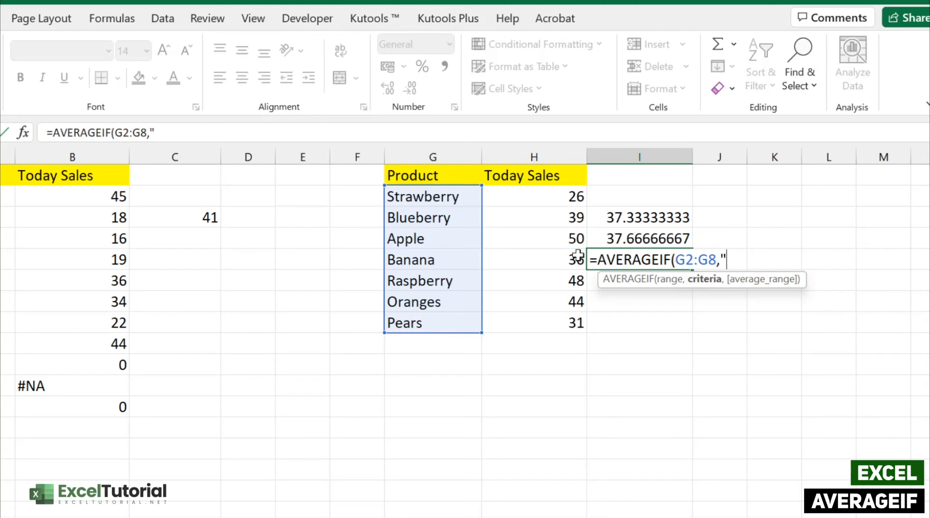
Step: Complete the I5 formula with the wildcard criterion "?????" and the average range H2:H8
type("?????")
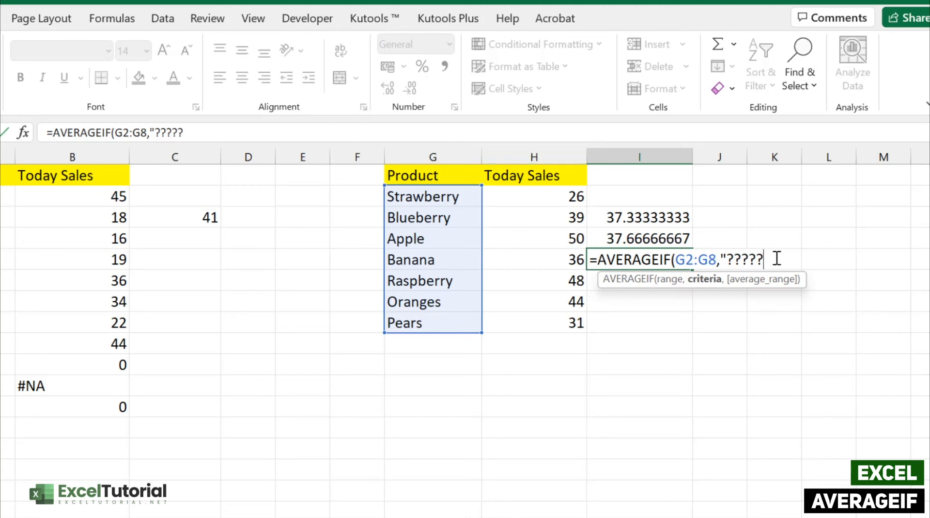
type("\",")
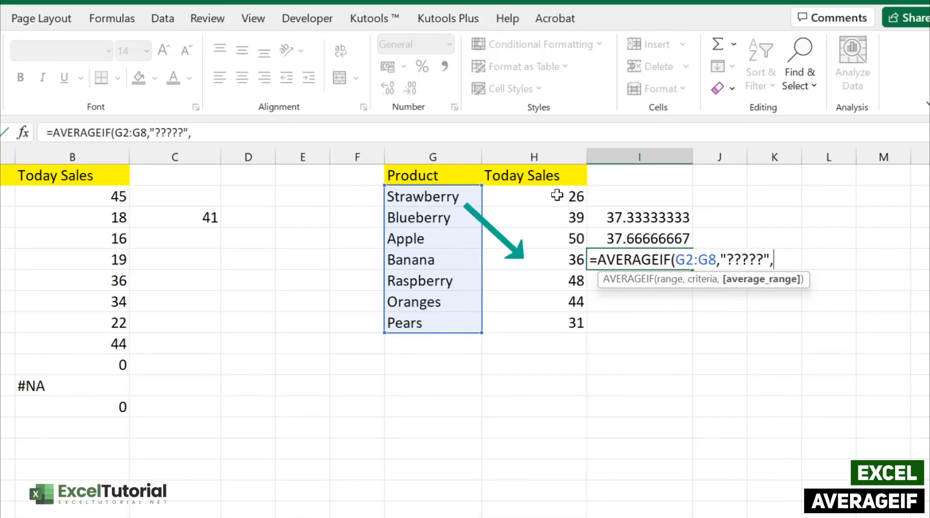
left_click_drag(582, 196, 546, 317)
type(")")
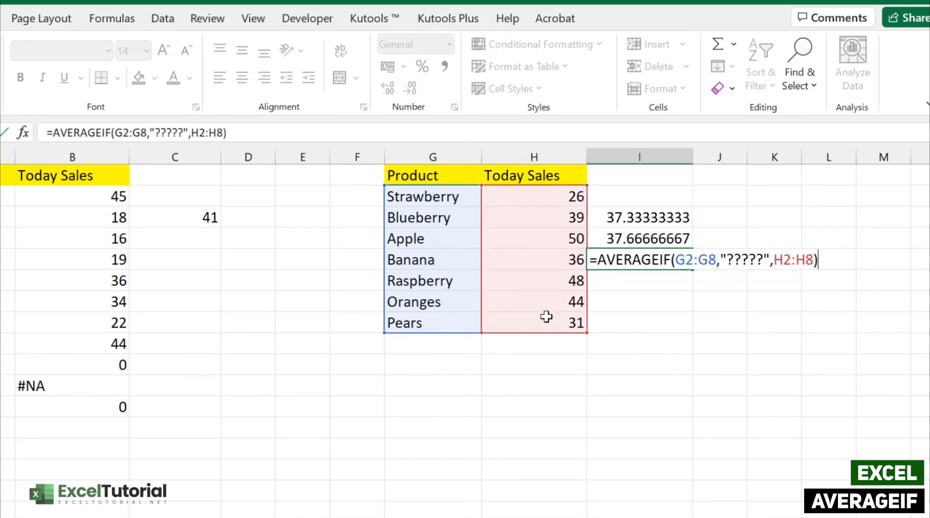
key("Return")
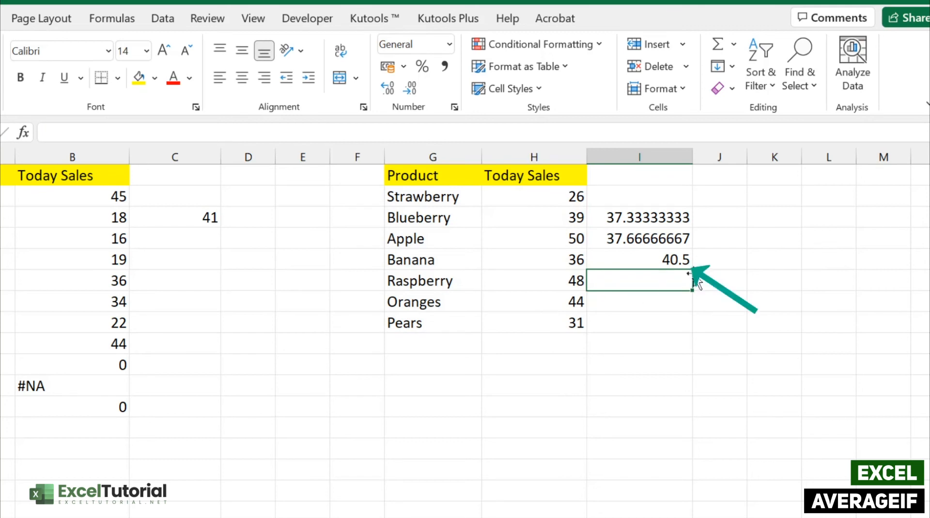
Step: Check the Apple and Pears sales in H4 and H8 against the formula in cell I5
left_click(686, 260)
left_click(557, 240)
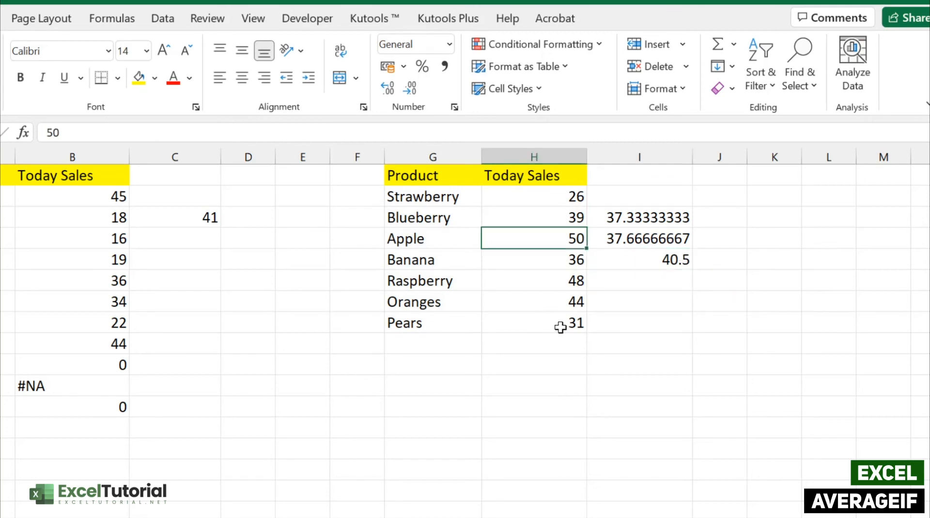
left_click(561, 323, "ctrl")
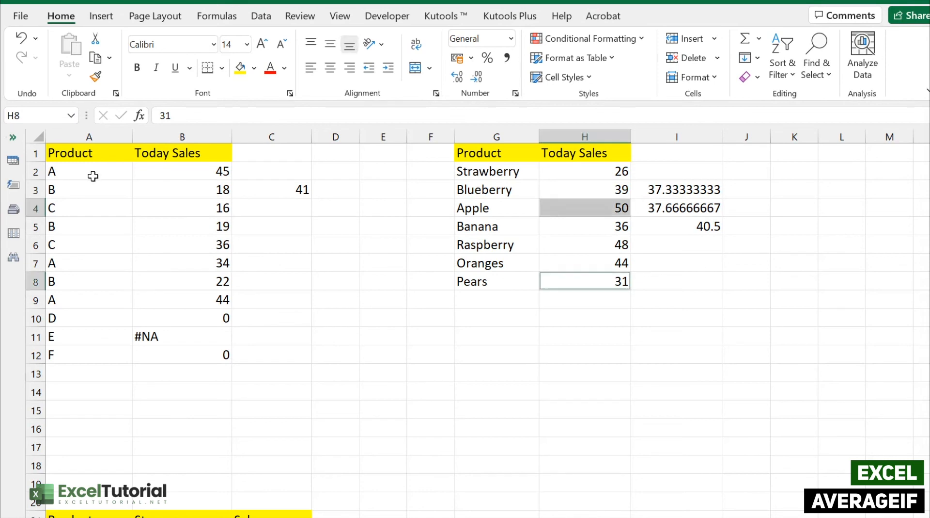
Step: Examine the sales data in A2:B12 of the first table, especially the entries for products D, E and F
left_click_drag(90, 175, 214, 349)
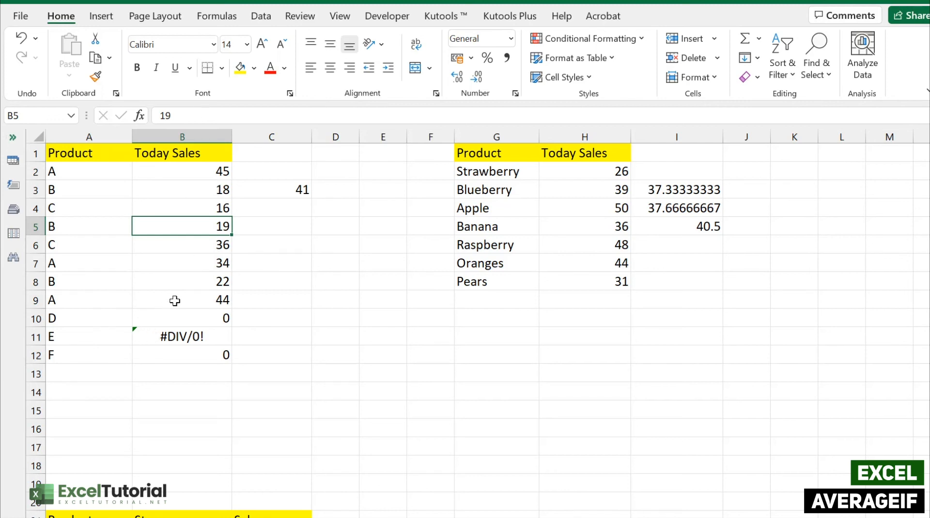
left_click(187, 318)
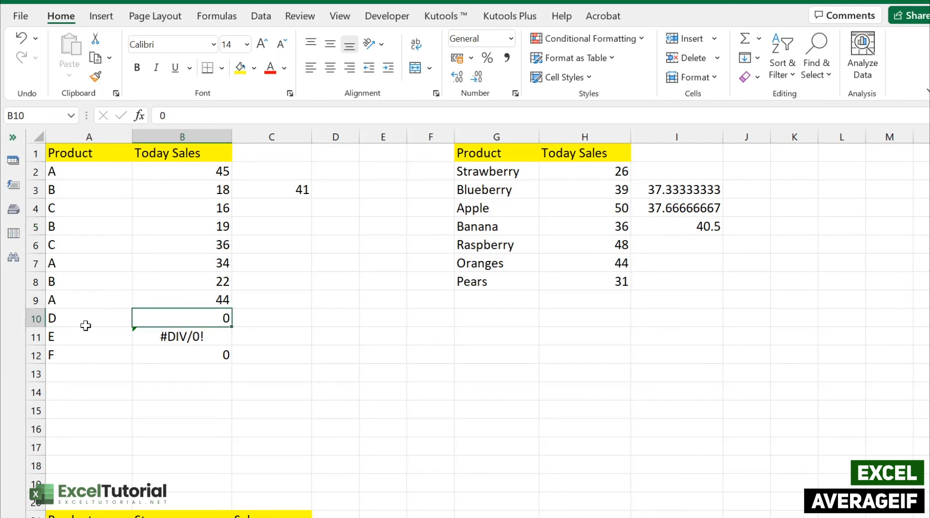
key("Down")
key("Down")
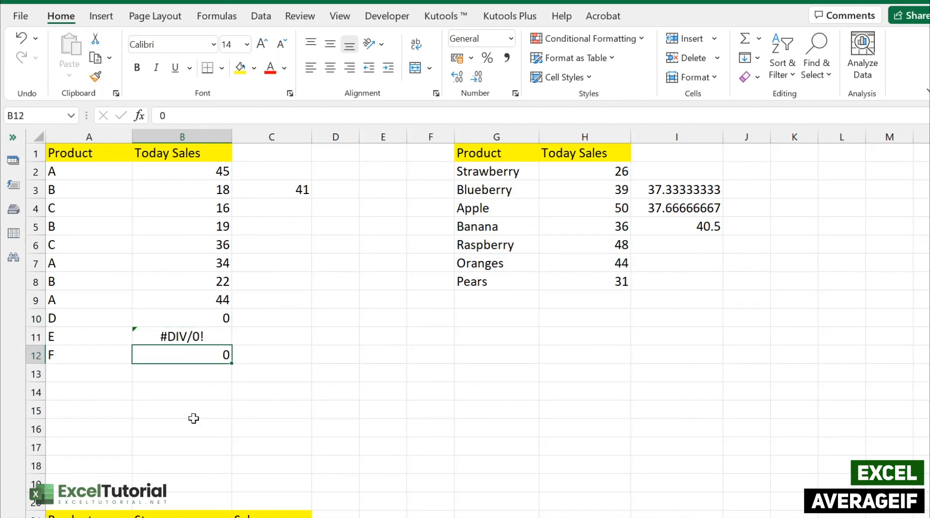
left_click(216, 316)
left_click(216, 354)
left_click(212, 178)
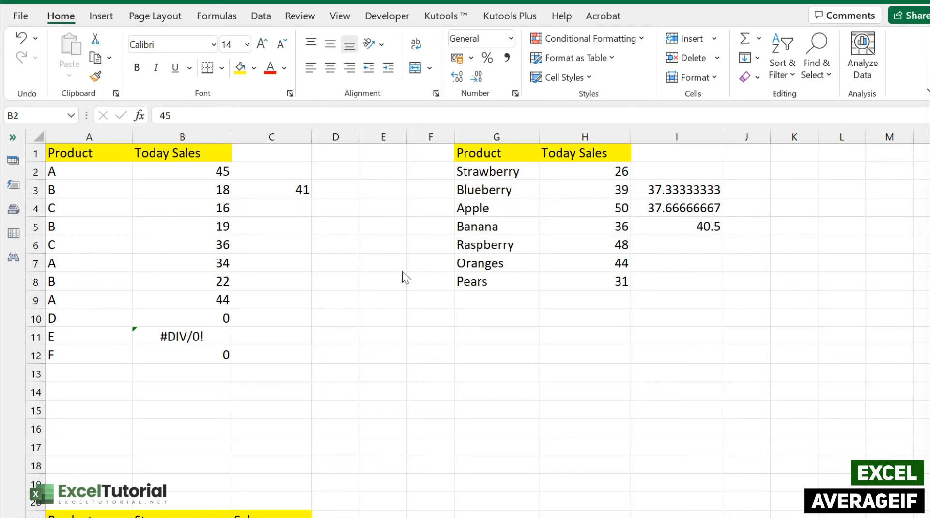
Step: Enter =AVERAGEIF(B2:B12,">0") in cell C4 to average only the sales greater than zero
left_click(291, 205)
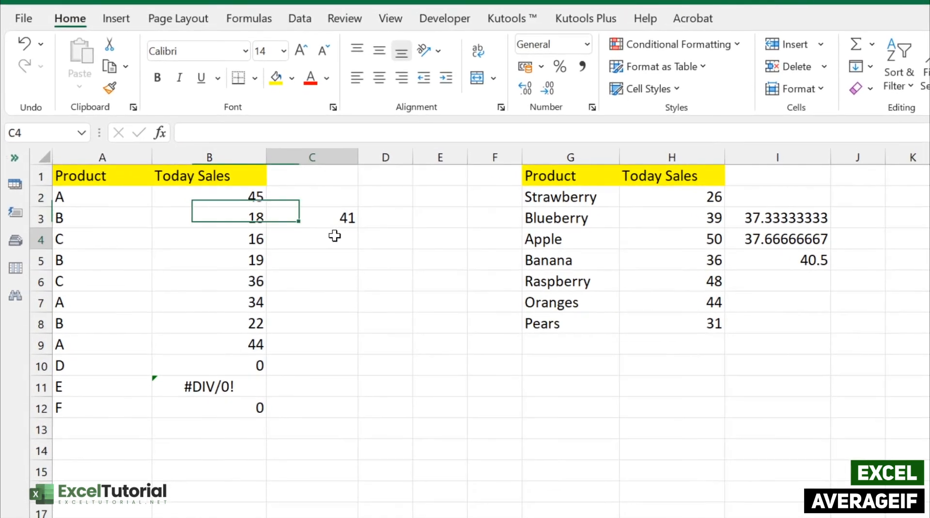
type("=AVERA")
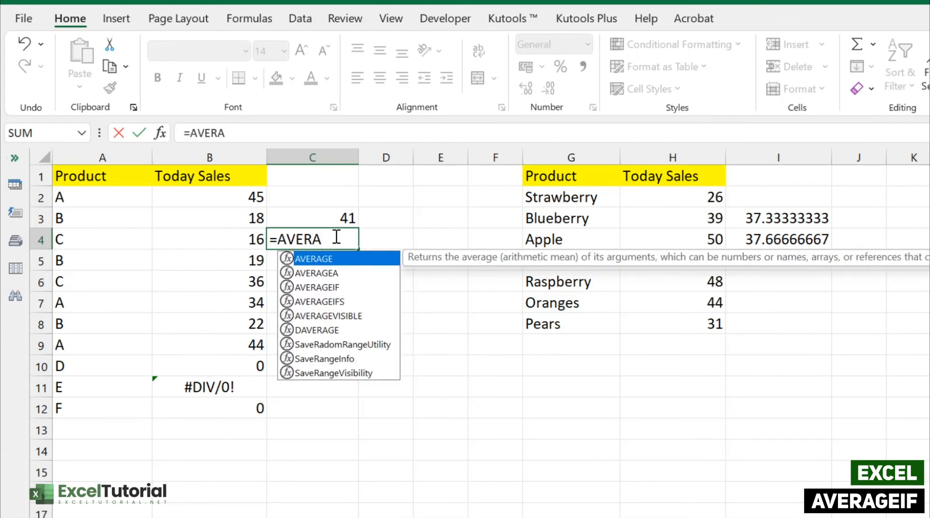
type("GEIF(")
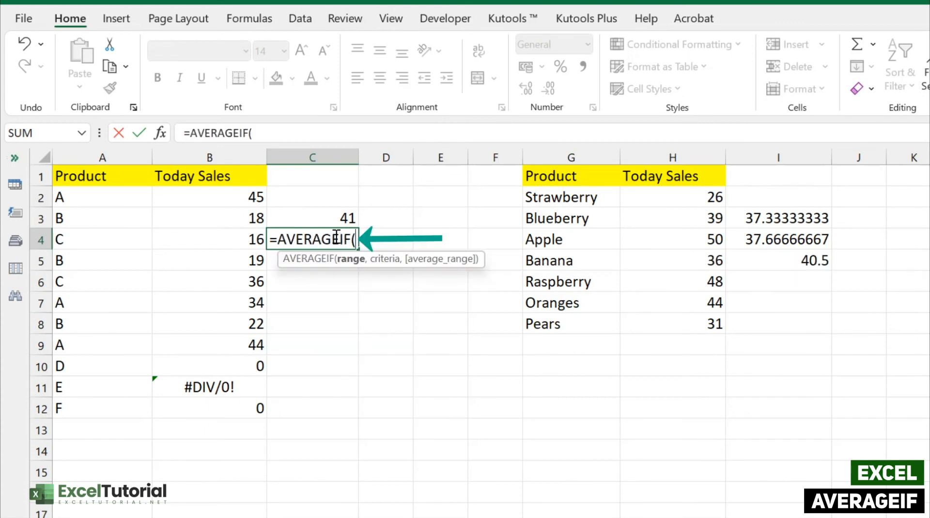
left_click_drag(243, 194, 243, 409)
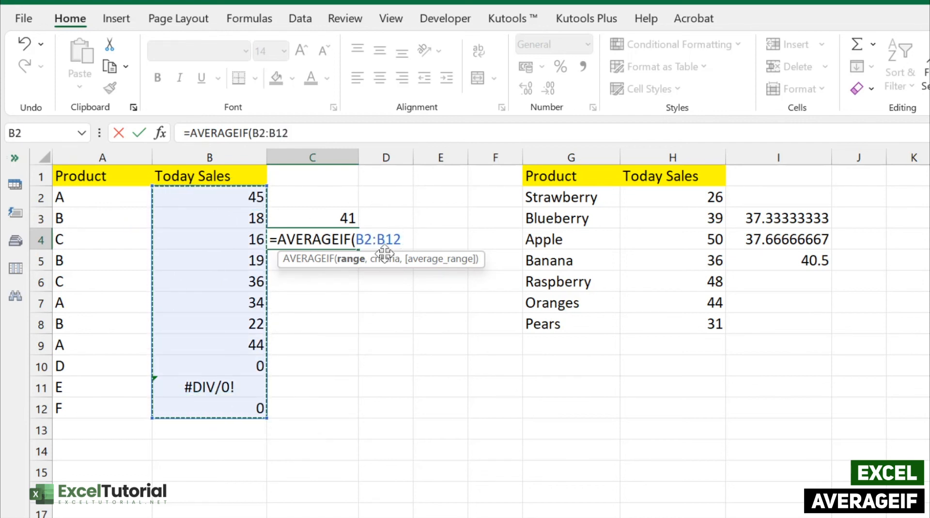
type(",\">")
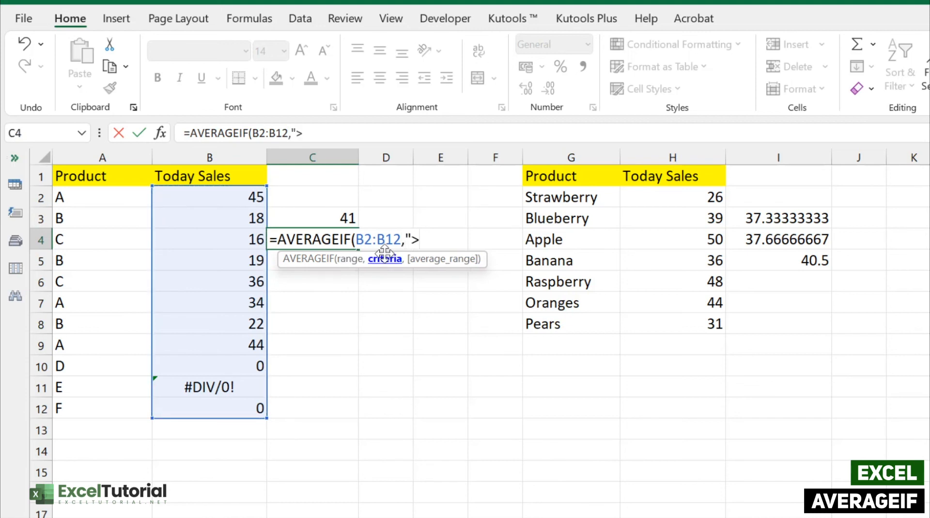
type("0\"")
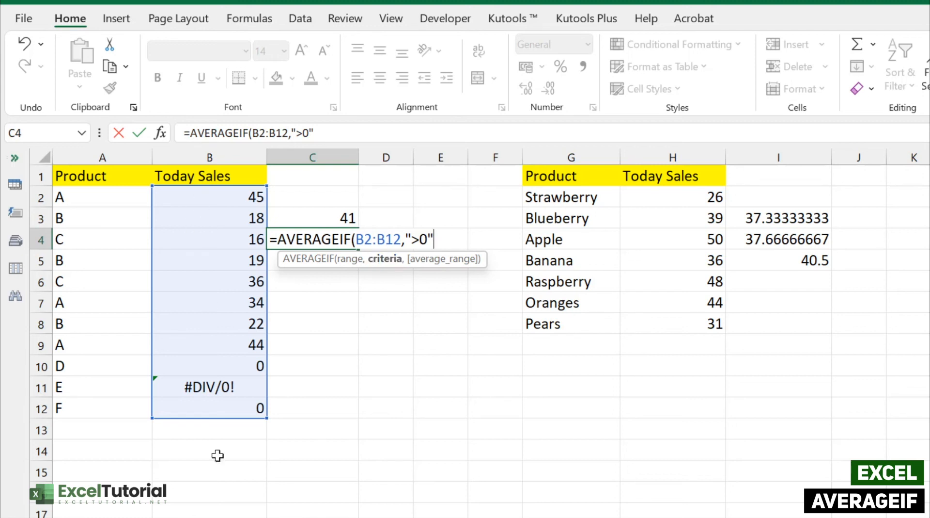
type(")")
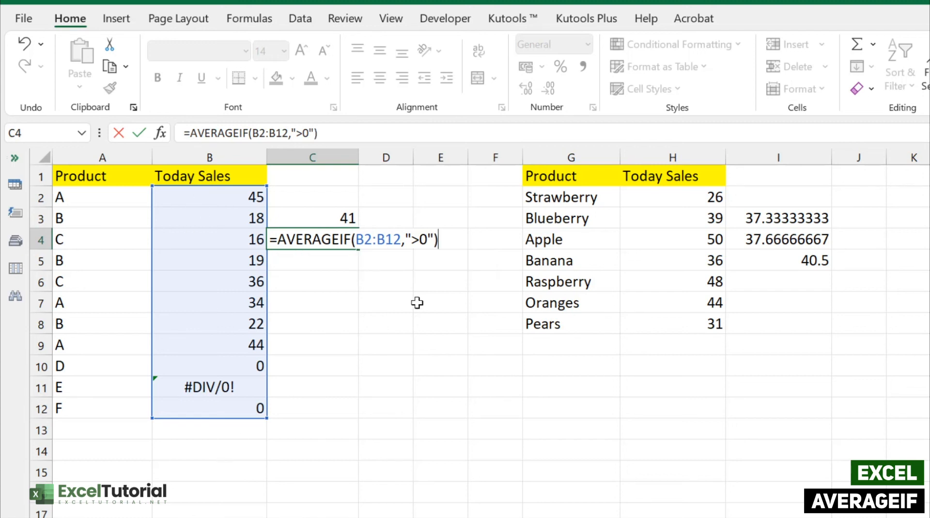
key("Return")
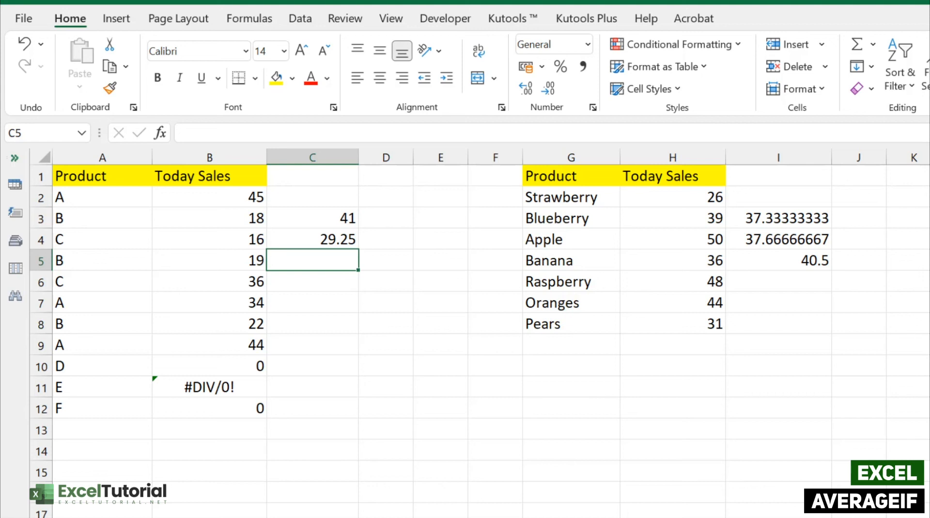
Step: Compare the C4 formula with the first table's sales values, including the error cell B11
left_click(341, 235)
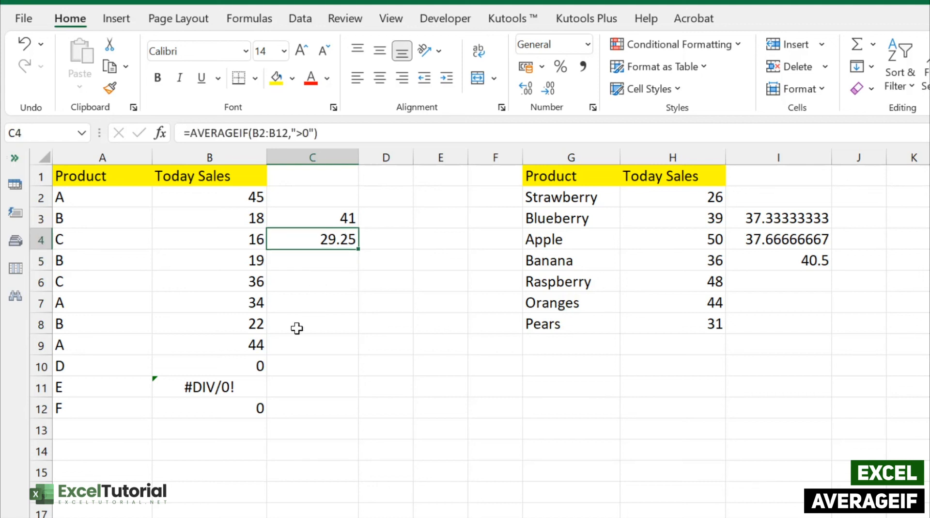
left_click(246, 297)
left_click(239, 385)
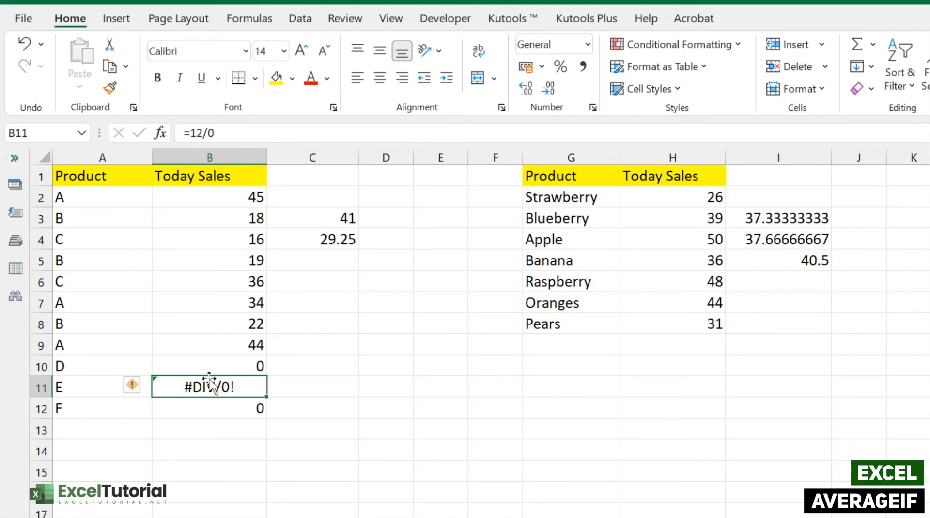
left_click(345, 237)
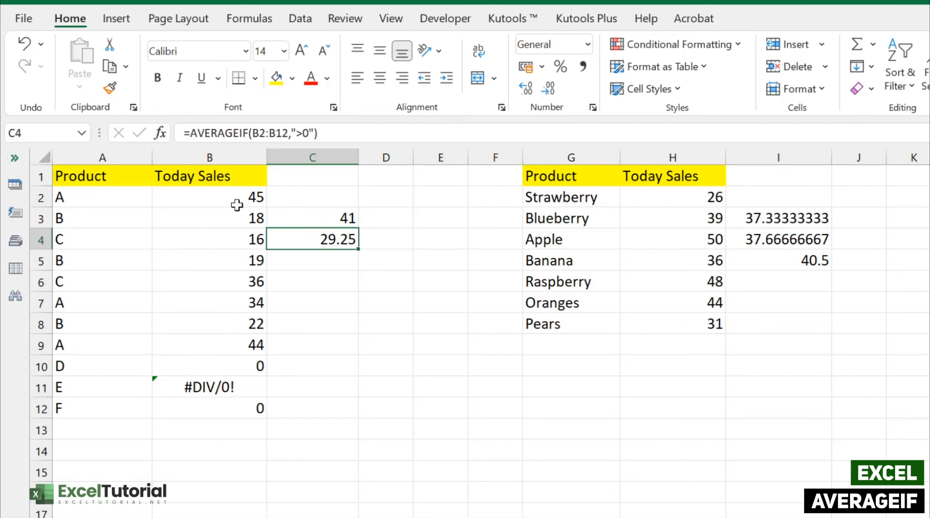
left_click(218, 202)
Step: Enter =AVERAGE(B2:B9) in cell C5 as a comparison for the conditional average above it
left_click(332, 258)
double_click(333, 258)
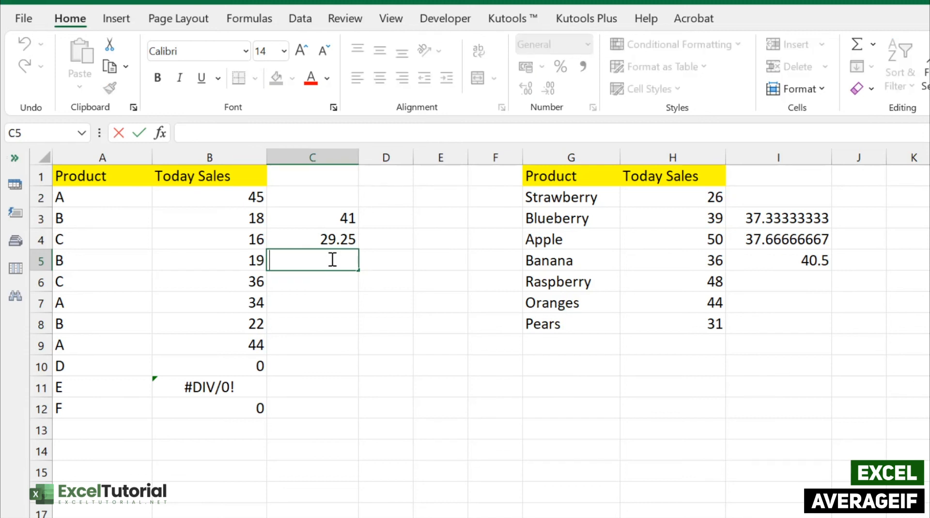
type("=AVER")
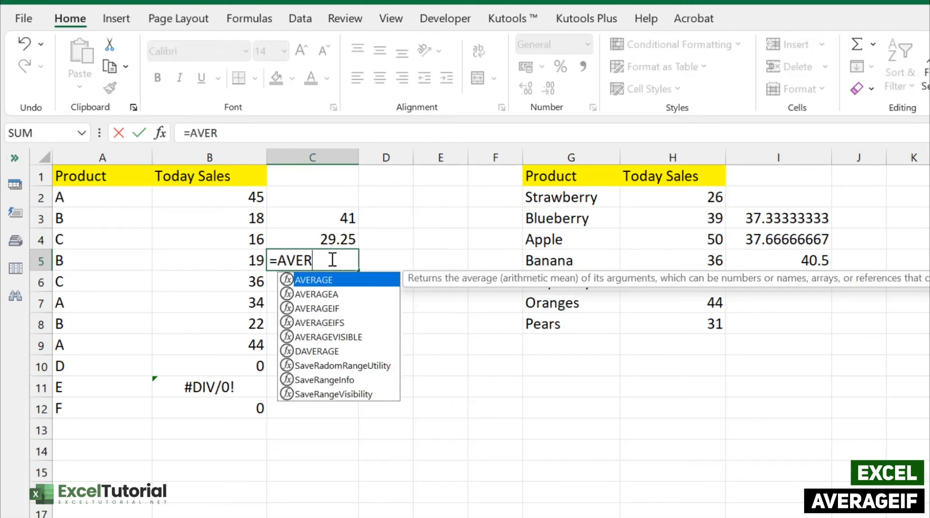
type("AGE(")
left_click_drag(242, 197, 245, 342)
key("Return")
Step: Review the range and criterion of the AVERAGEIF formula in cell C4, leaving the formula as it is
left_click(340, 242)
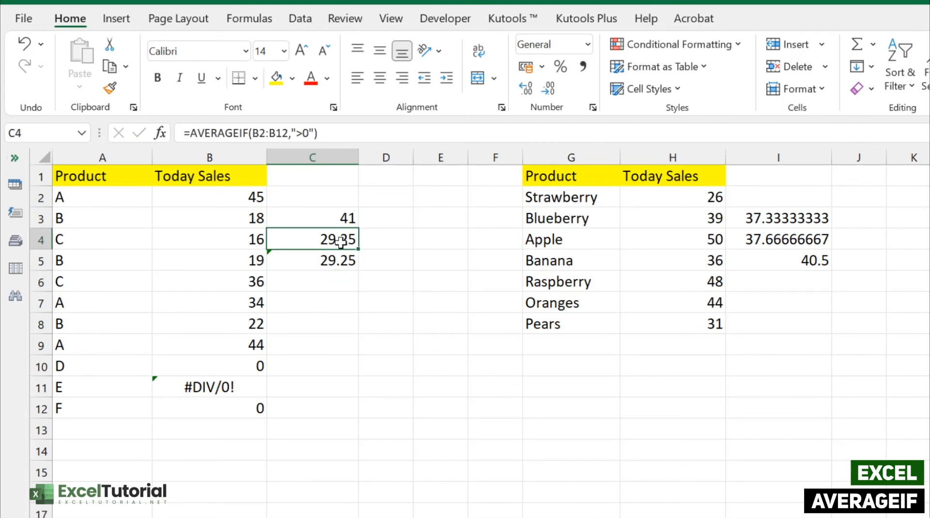
left_click(252, 315)
left_click(339, 241)
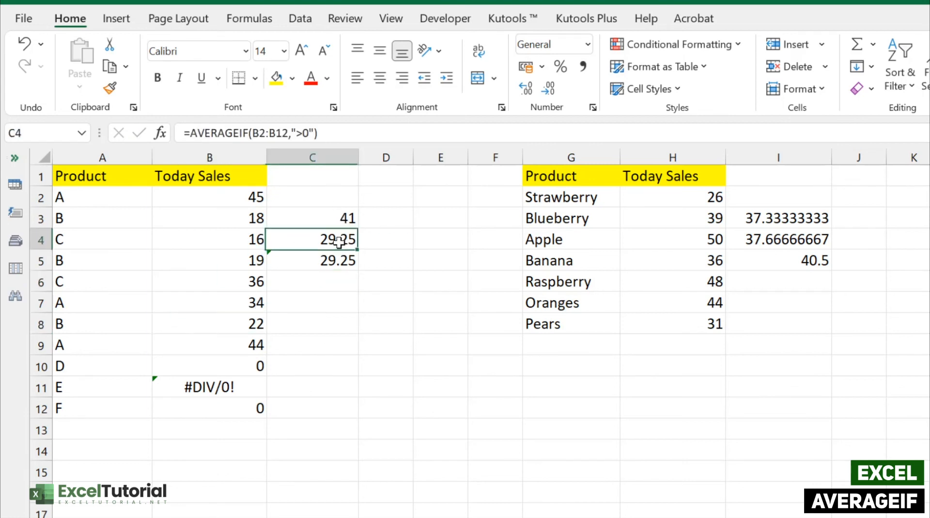
double_click(339, 241)
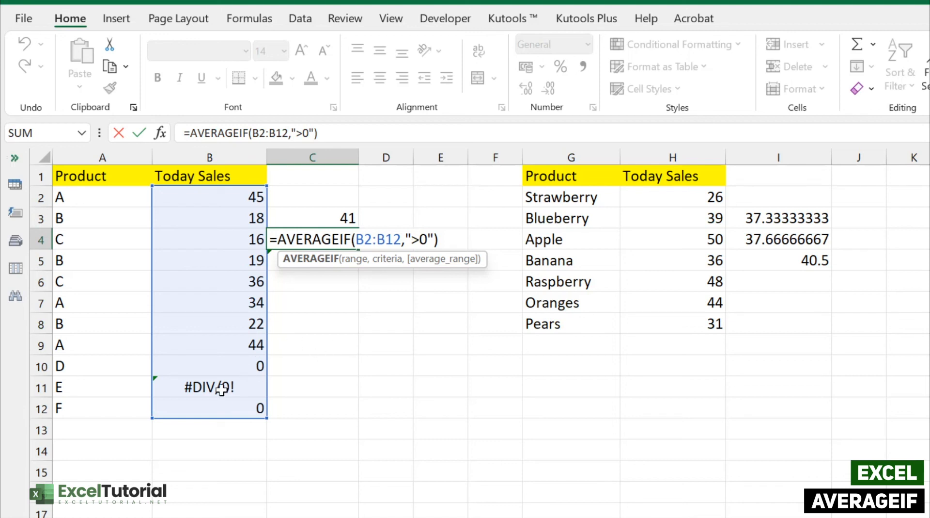
left_click(443, 239)
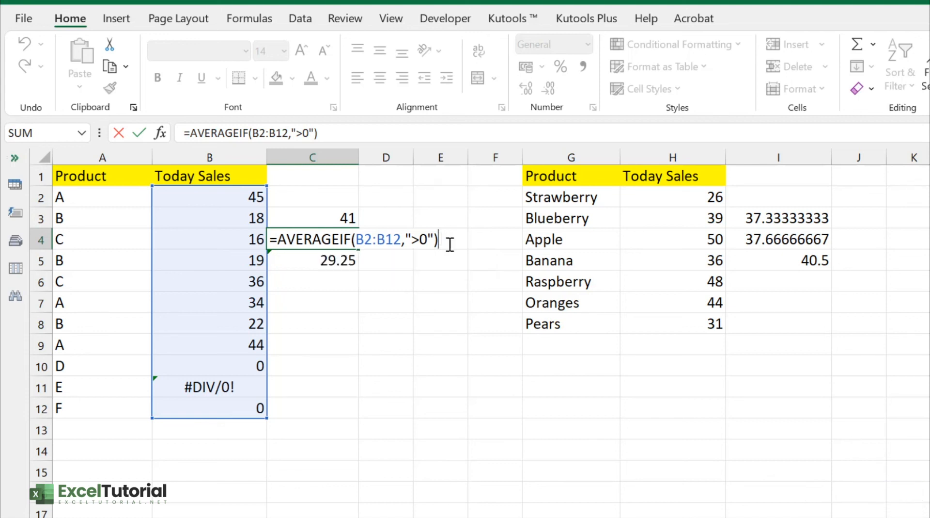
key("Return")
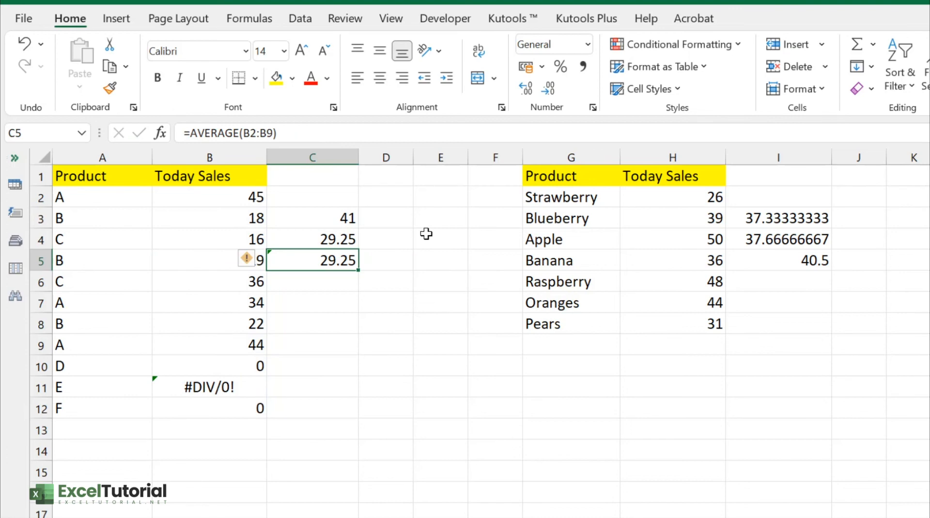